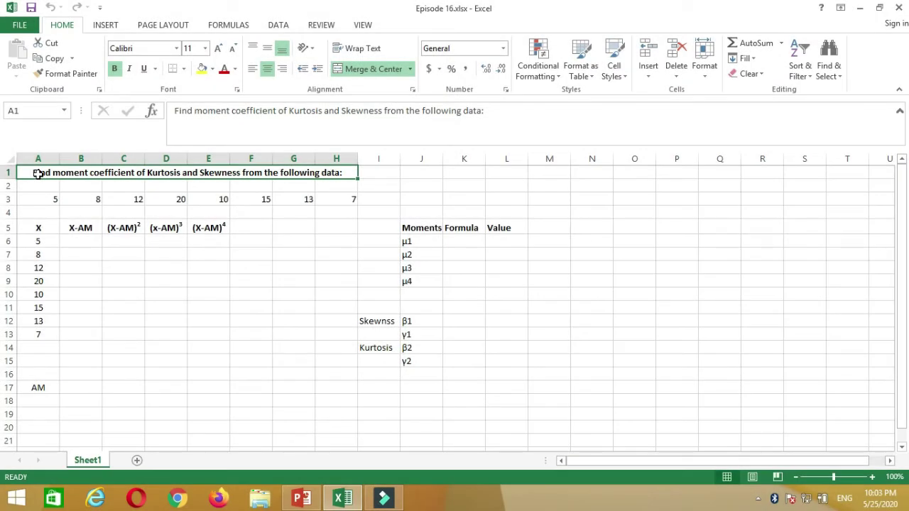
# - Highlight the raw data row, the X values A6:A13 and the AM label
pyautogui.moveTo(45, 201)
pyautogui.mouseDown()
pyautogui.moveTo(338, 209)
pyautogui.moveTo(344, 199)
pyautogui.mouseUp()
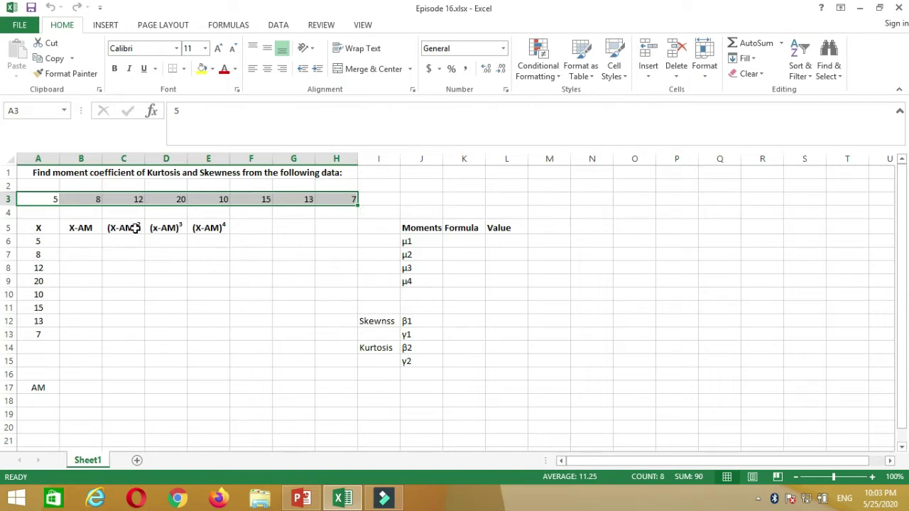
pyautogui.moveTo(40, 231); pyautogui.dragTo(41, 334)
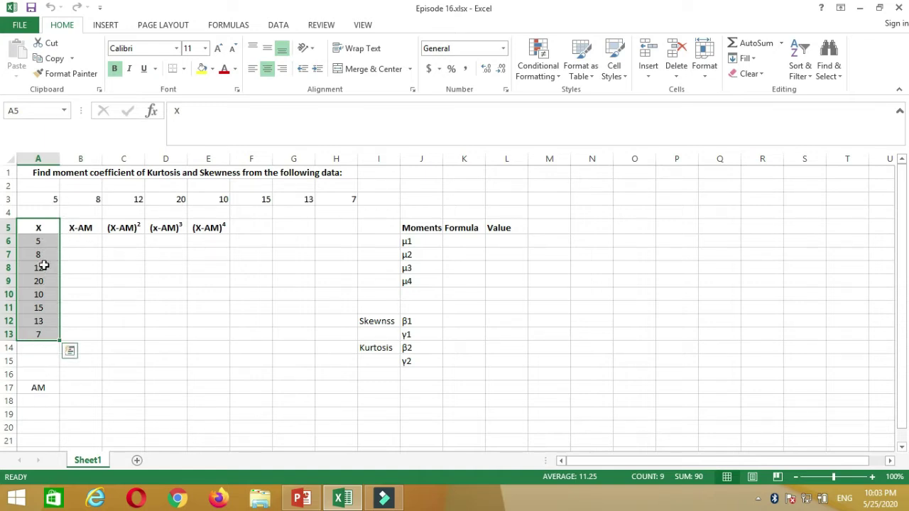
pyautogui.click(44, 393)
# - Enter =AVERAGE(A6:A13) in B17 beside AM, returning 11.25
pyautogui.click(81, 388)
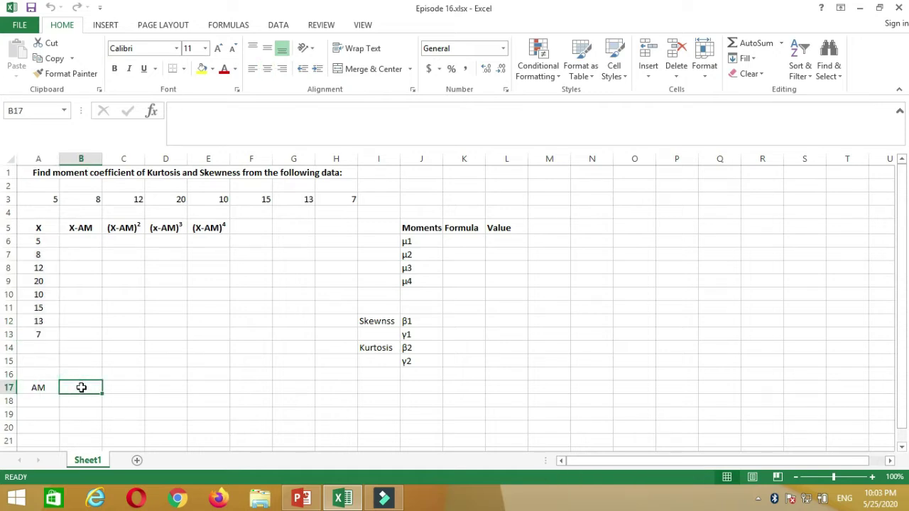
pyautogui.write('=a')
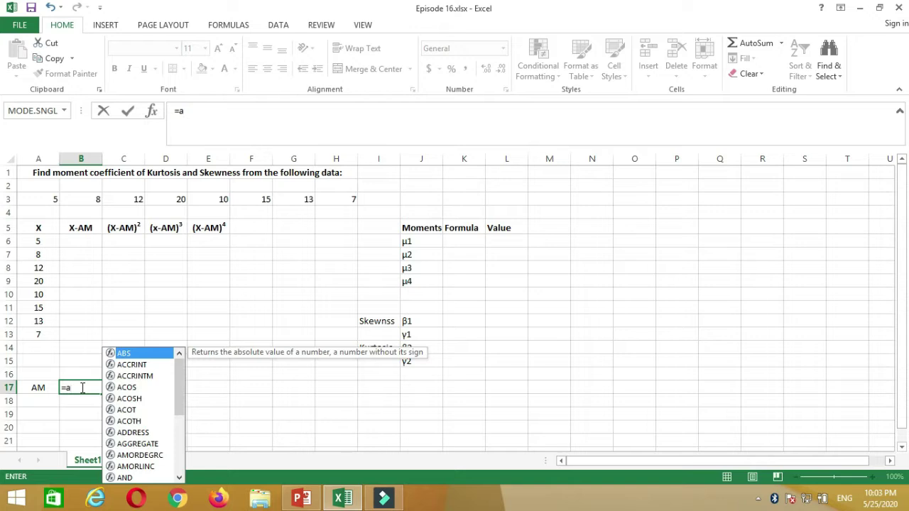
pyautogui.write('ver')
pyautogui.press('Tab')
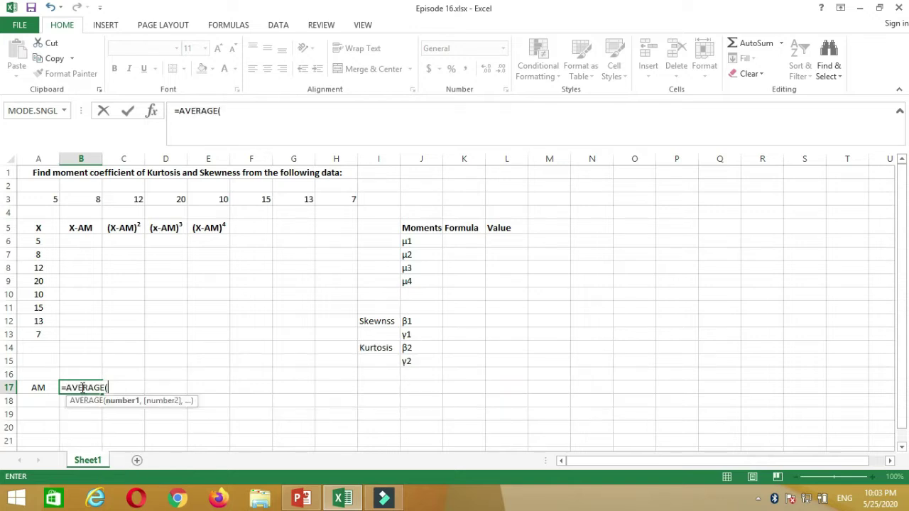
pyautogui.moveTo(38, 241); pyautogui.dragTo(39, 335)
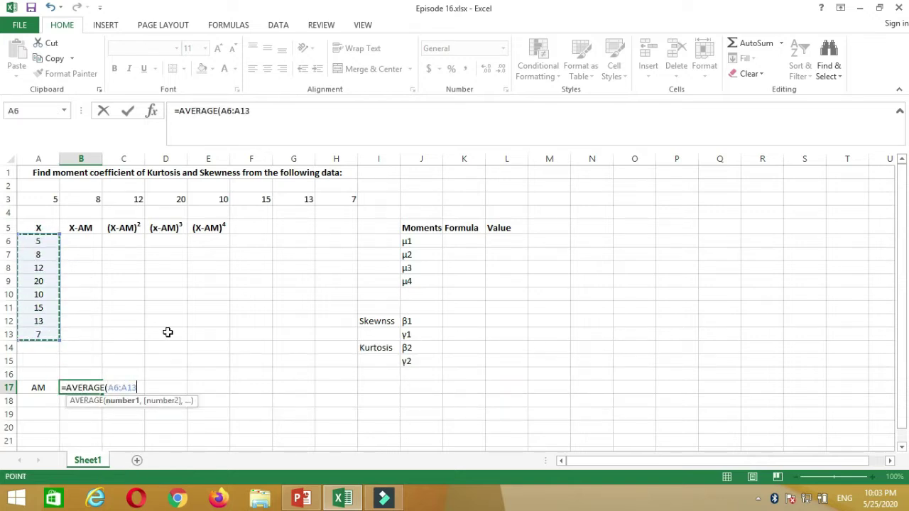
pyautogui.press('Return')
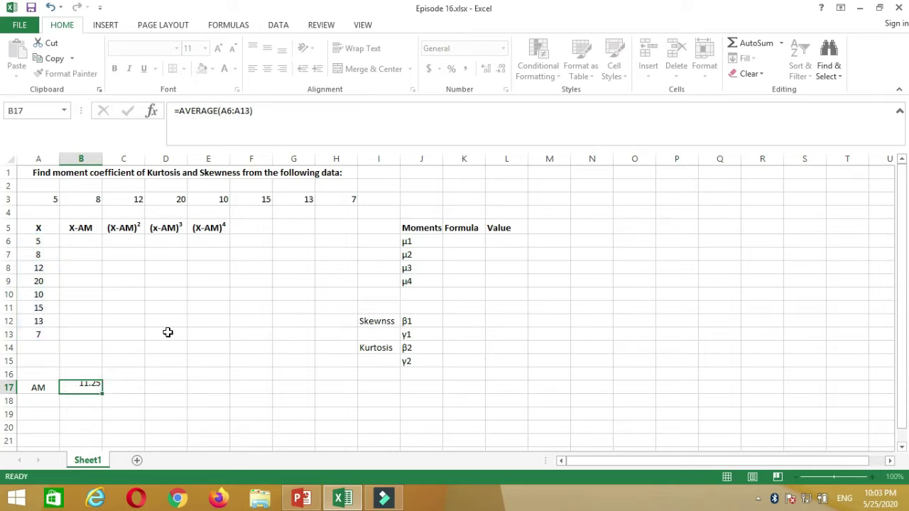
pyautogui.click(87, 386)
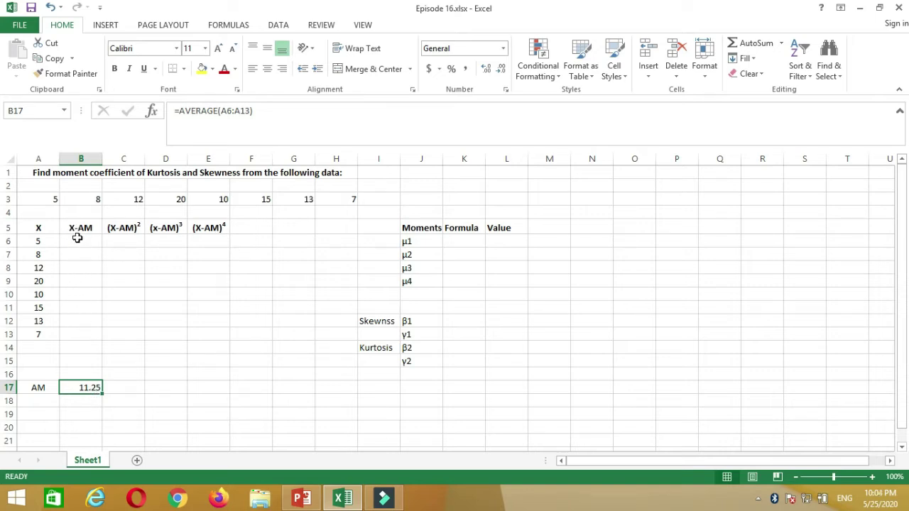
pyautogui.click(74, 227)
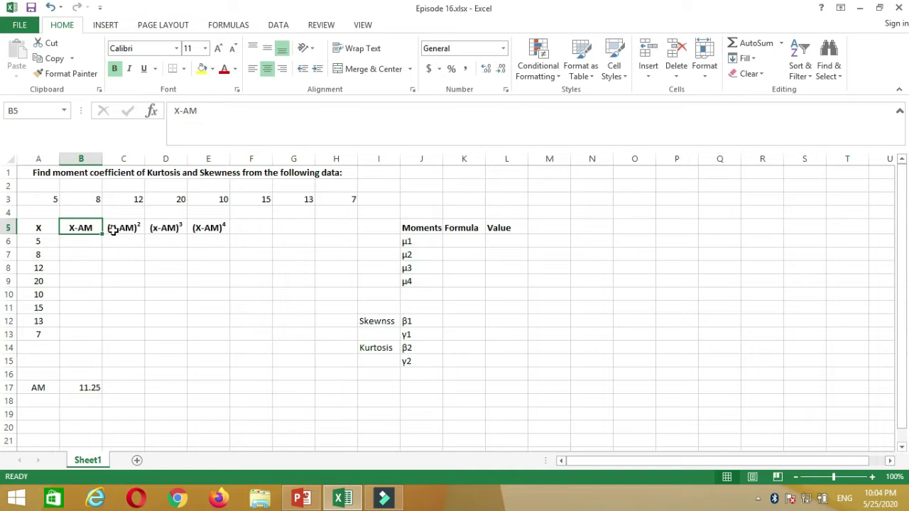
pyautogui.click(114, 229)
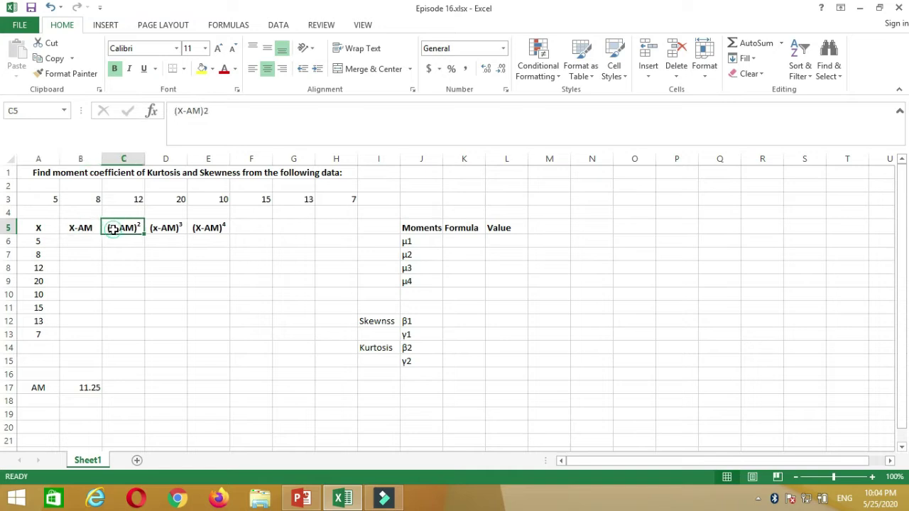
pyautogui.click(174, 229)
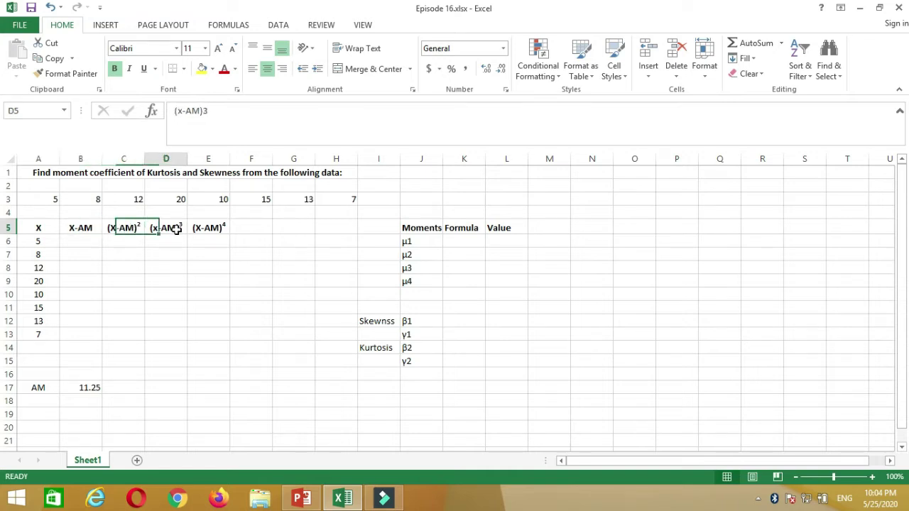
pyautogui.click(217, 231)
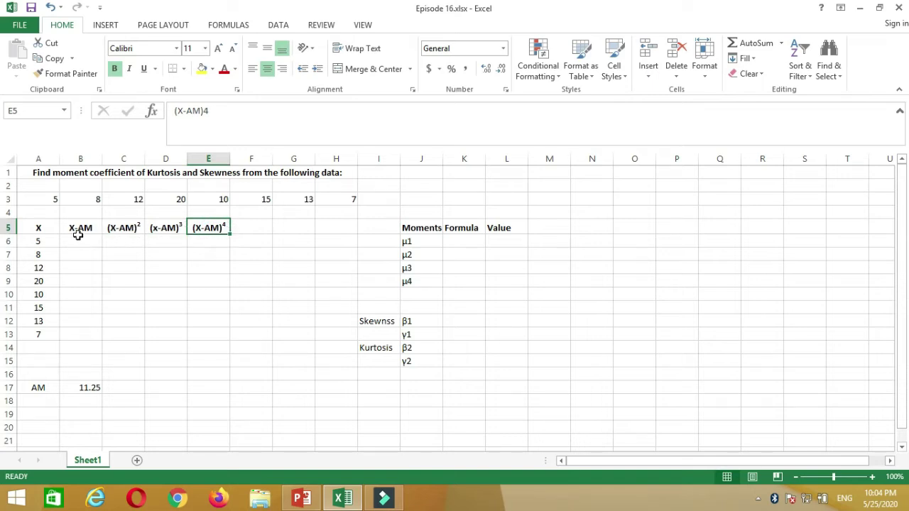
pyautogui.click(78, 229)
pyautogui.click(124, 228)
pyautogui.click(157, 230)
pyautogui.click(212, 232)
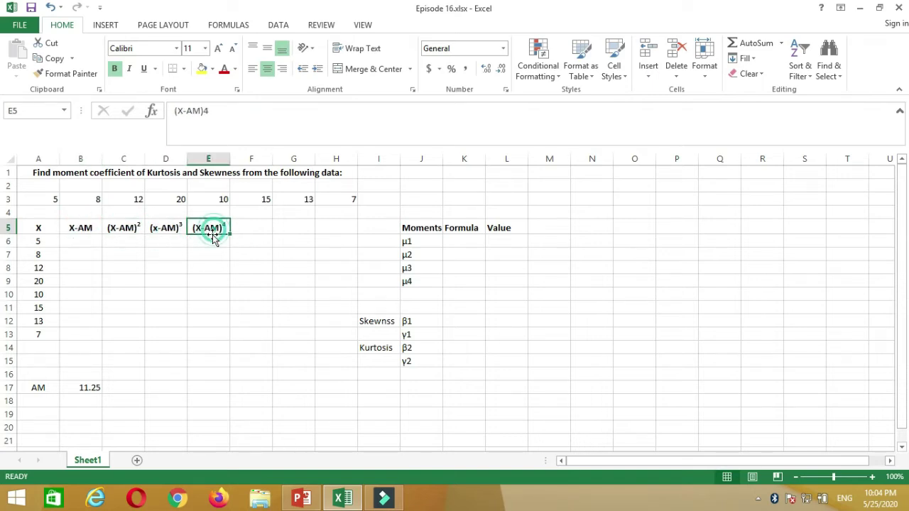
pyautogui.click(407, 242)
pyautogui.click(411, 254)
pyautogui.click(412, 267)
pyautogui.click(414, 282)
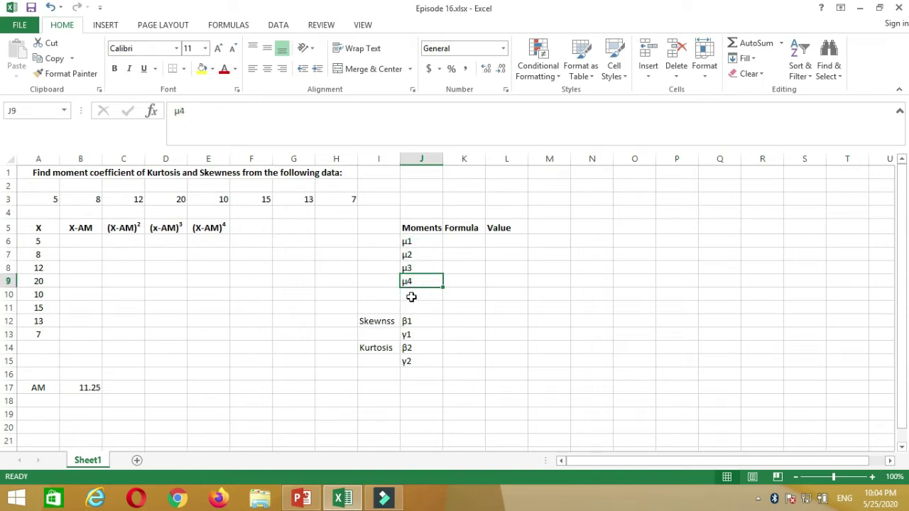
pyautogui.moveTo(406, 240); pyautogui.dragTo(419, 279)
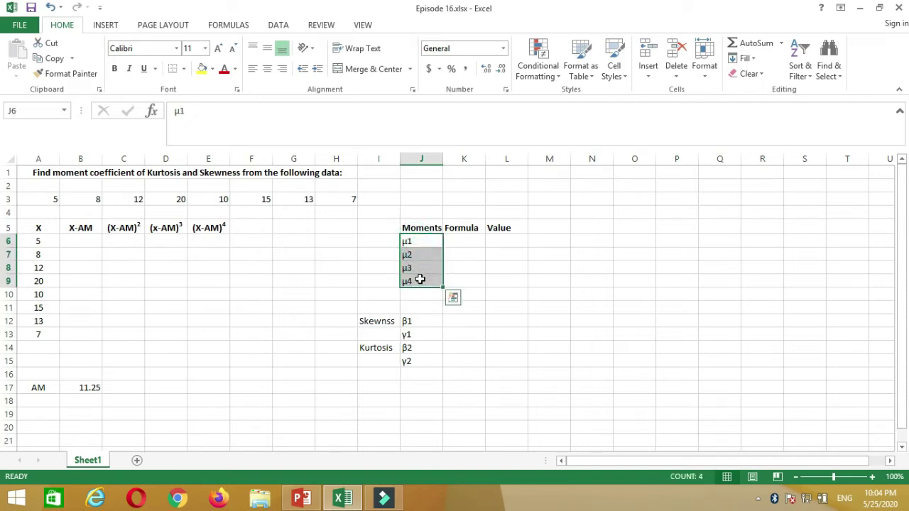
pyautogui.moveTo(80, 228); pyautogui.dragTo(207, 228)
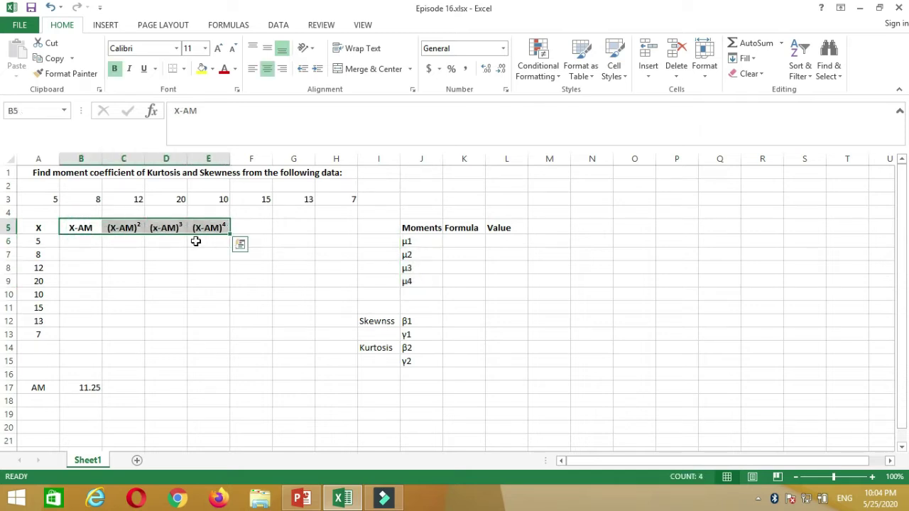
pyautogui.click(82, 243)
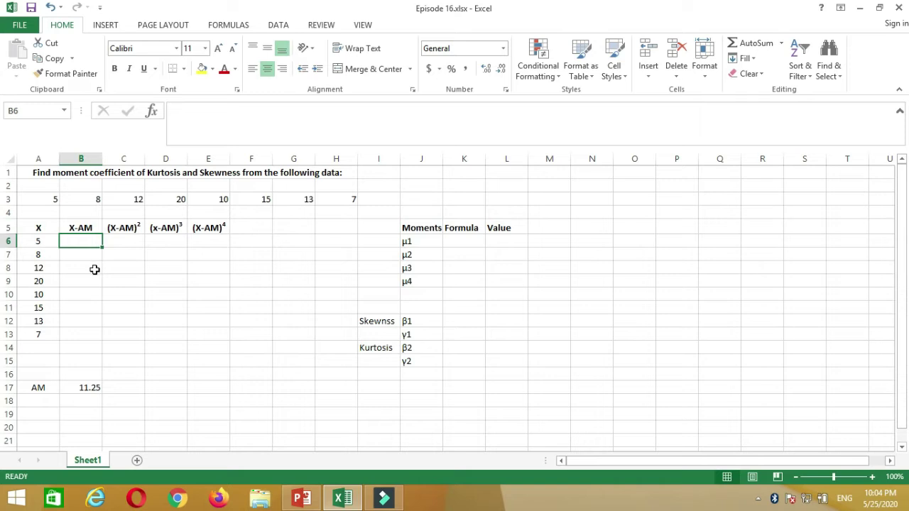
# - Enter =A6-$B$17 in B6 and fill it down to B13, giving deviations -6.25 to -4.25
pyautogui.write('=')
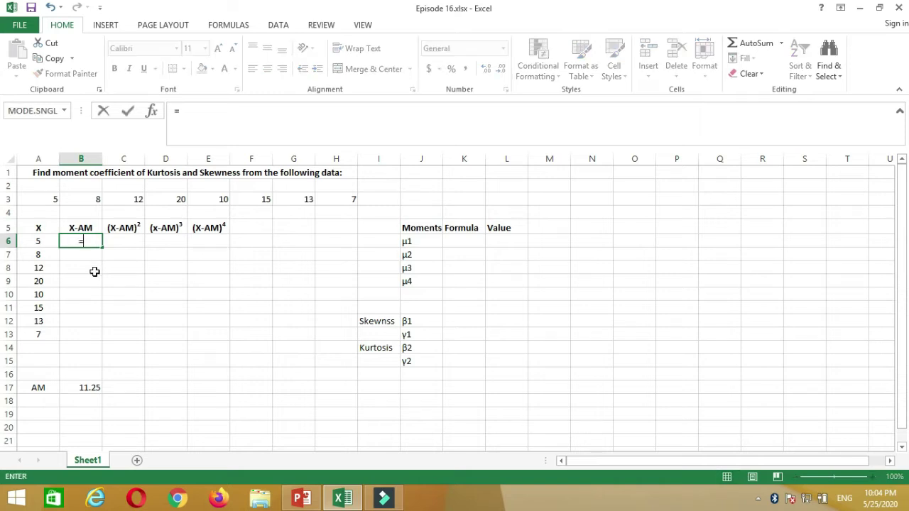
pyautogui.click(39, 242)
pyautogui.write('-')
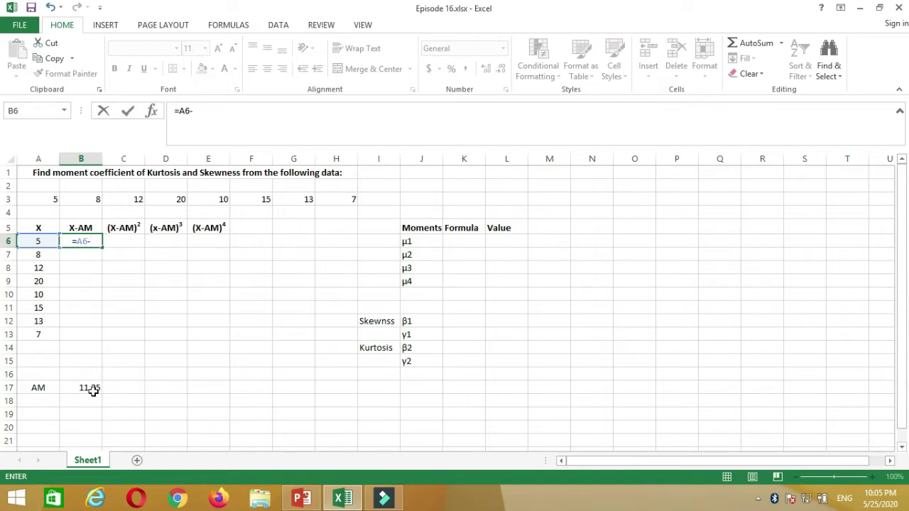
pyautogui.click(93, 390)
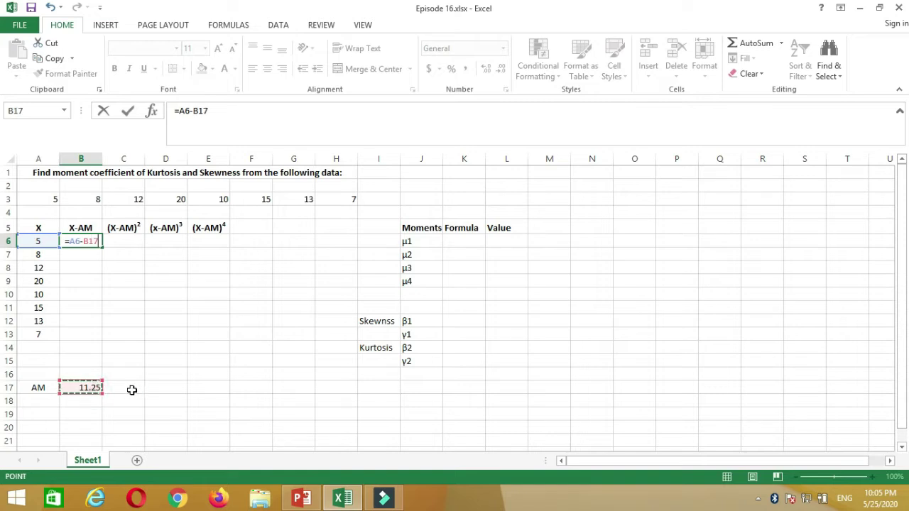
pyautogui.press('F4')
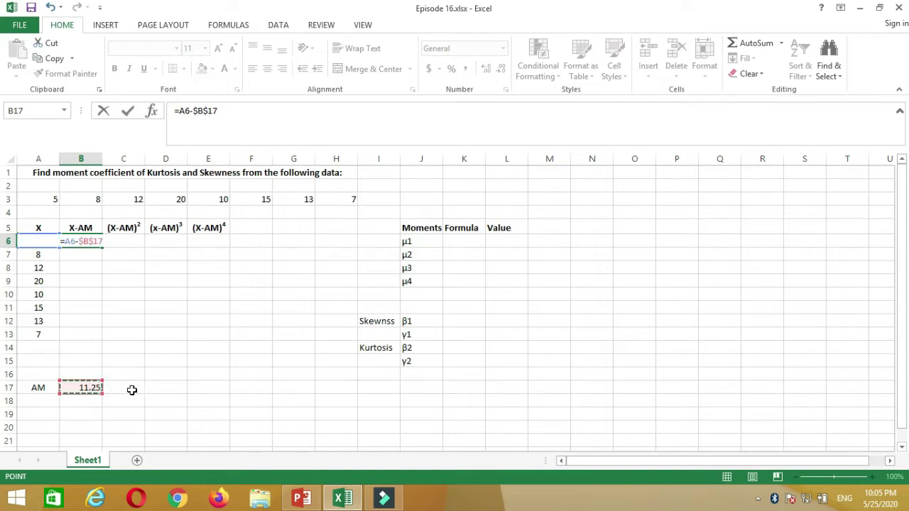
pyautogui.press('Return')
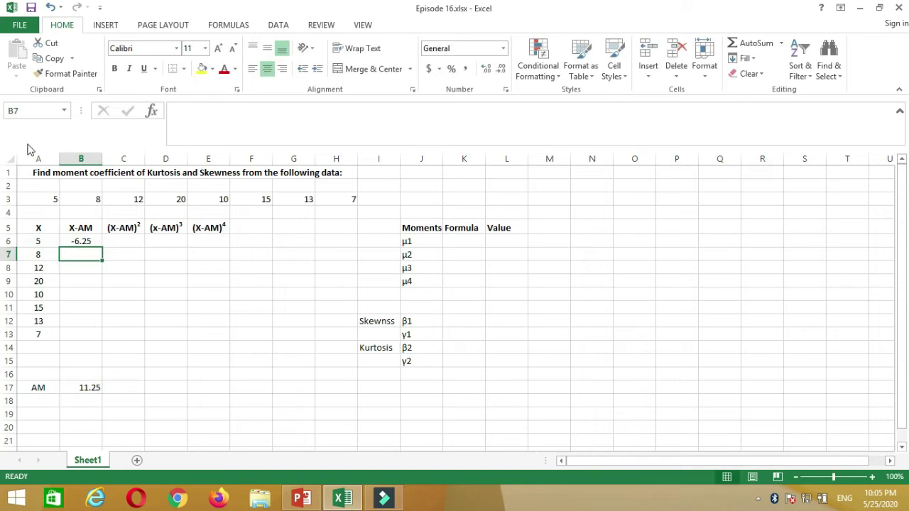
pyautogui.click(92, 242)
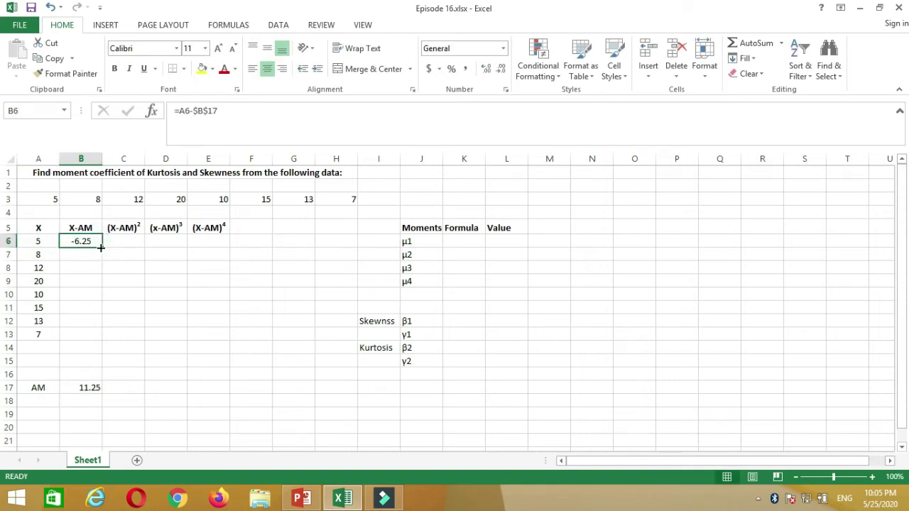
pyautogui.moveTo(102, 247); pyautogui.dragTo(98, 339)
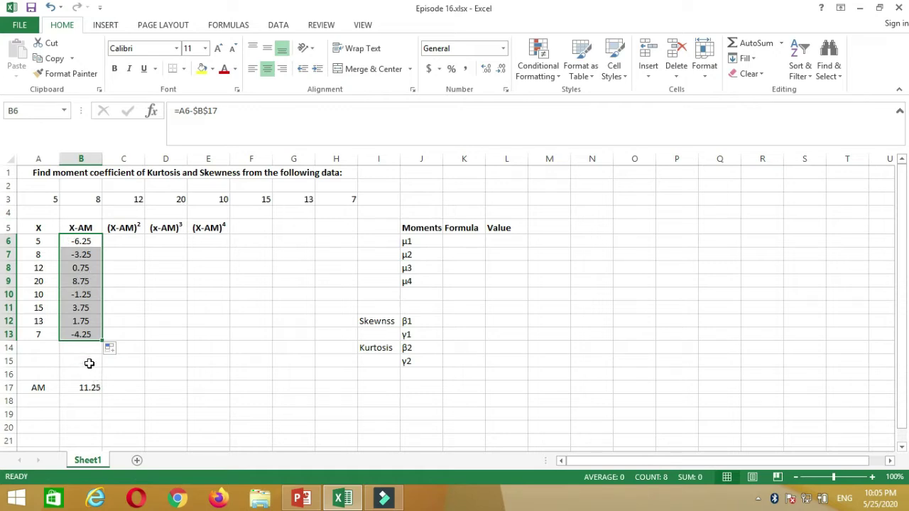
pyautogui.click(79, 350)
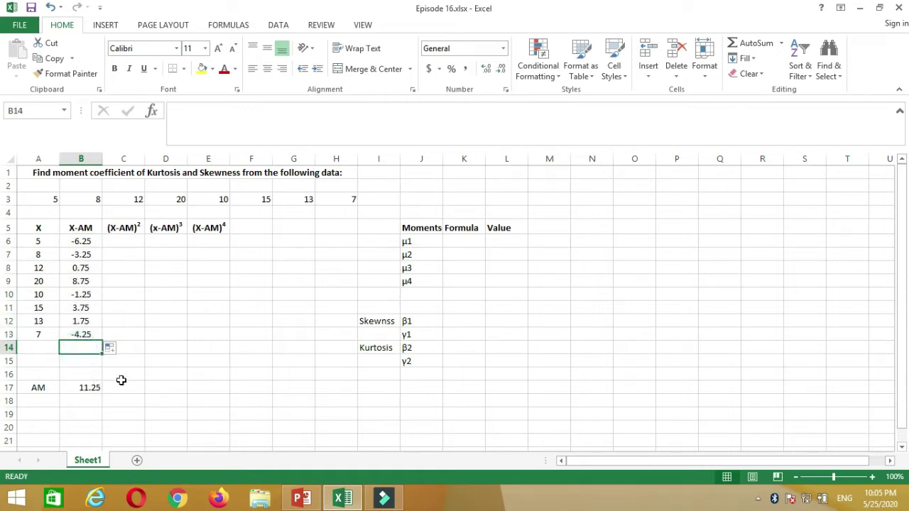
# - Total the deviations in B14 with =SUM(B6:B13), giving 0, and make it bold
pyautogui.click(751, 47)
pyautogui.hotkey('ctrl', 'Return')
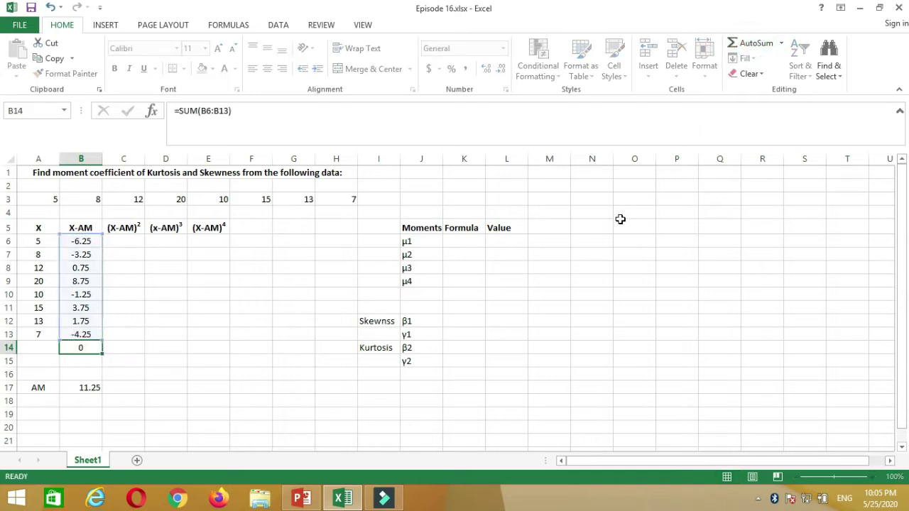
pyautogui.press('Return')
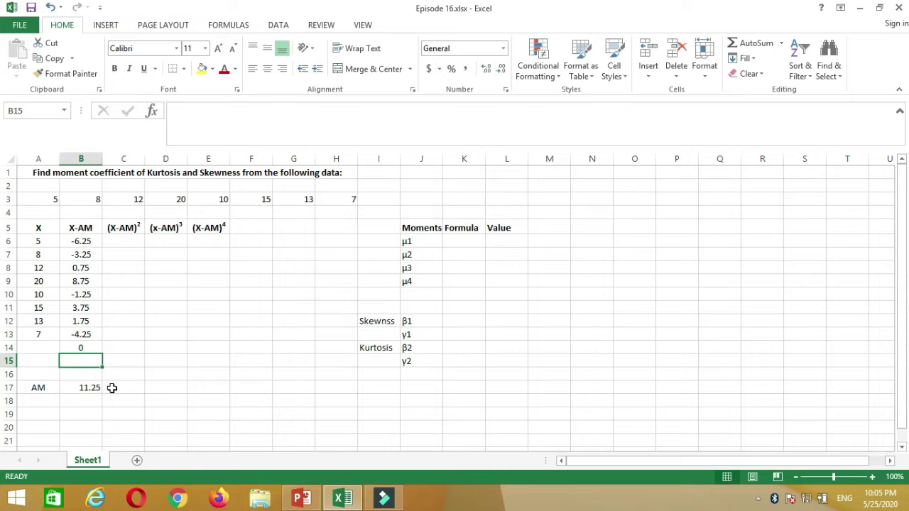
pyautogui.click(84, 347)
pyautogui.press('Delete')
pyautogui.press('Return')
pyautogui.click(83, 347)
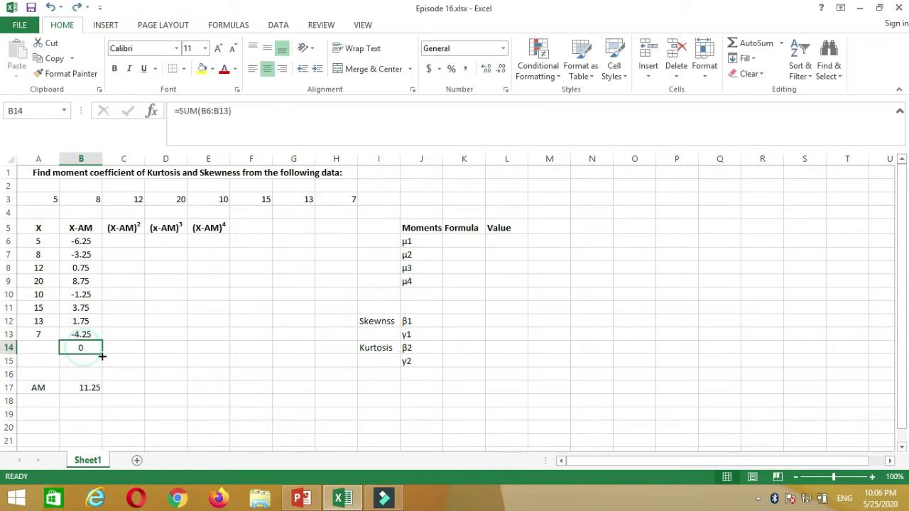
pyautogui.click(116, 71)
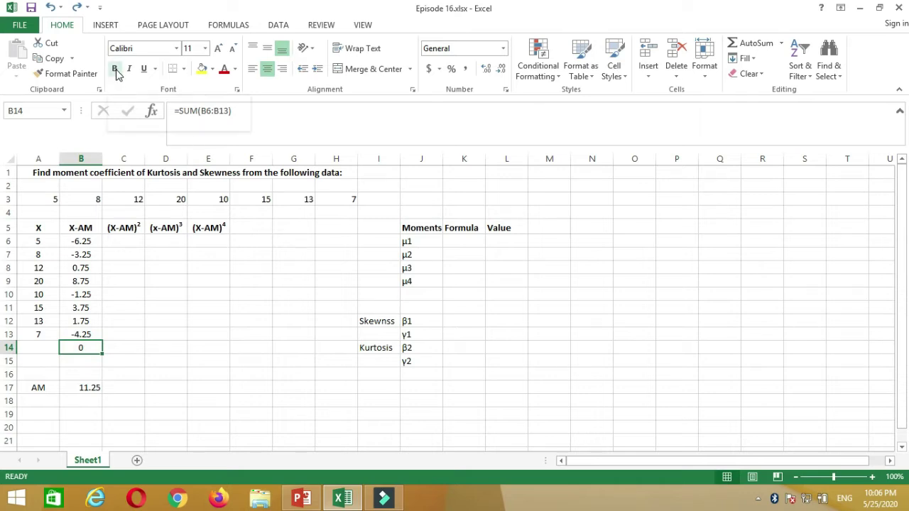
pyautogui.click(117, 230)
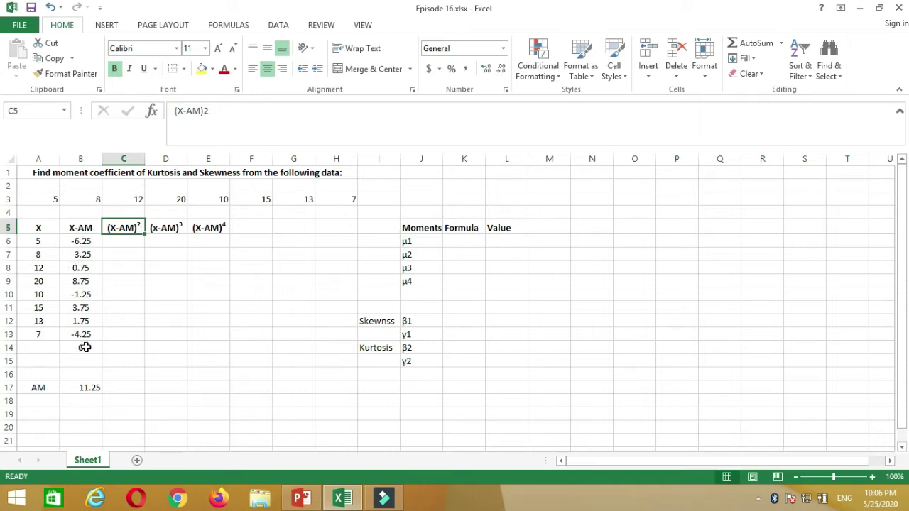
pyautogui.click(110, 241)
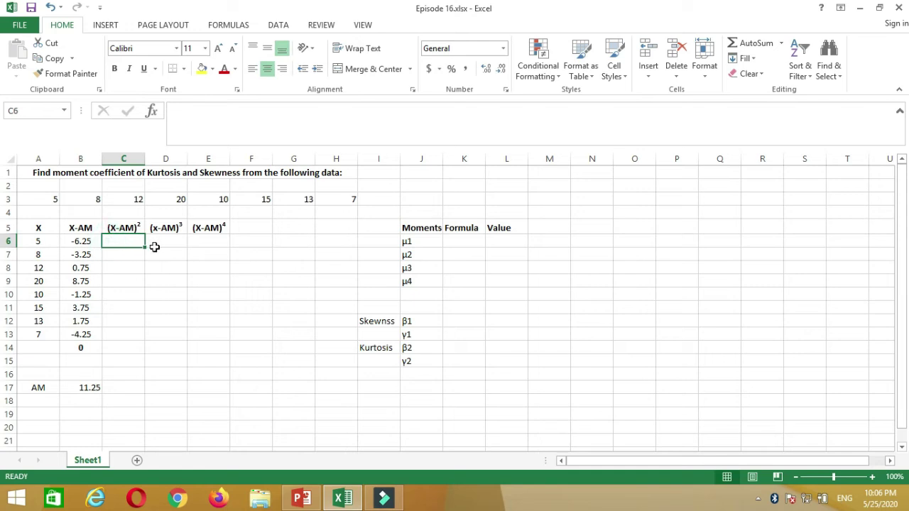
# - Enter =B6^2 in C6 and fill it down to C13
pyautogui.write('=')
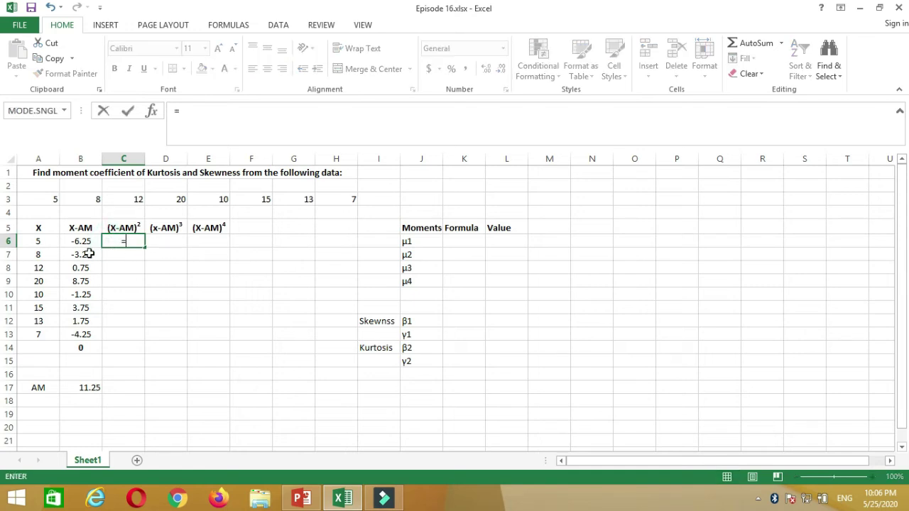
pyautogui.click(83, 242)
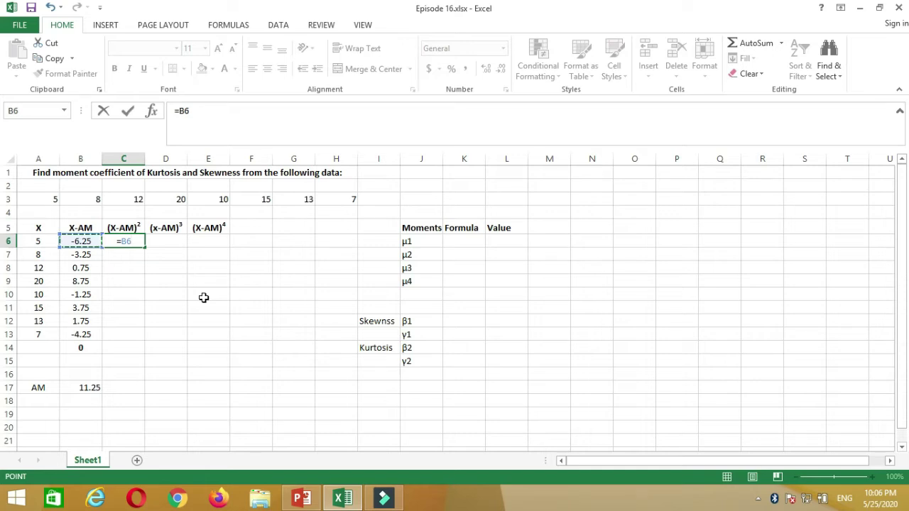
pyautogui.write('^')
pyautogui.write('2')
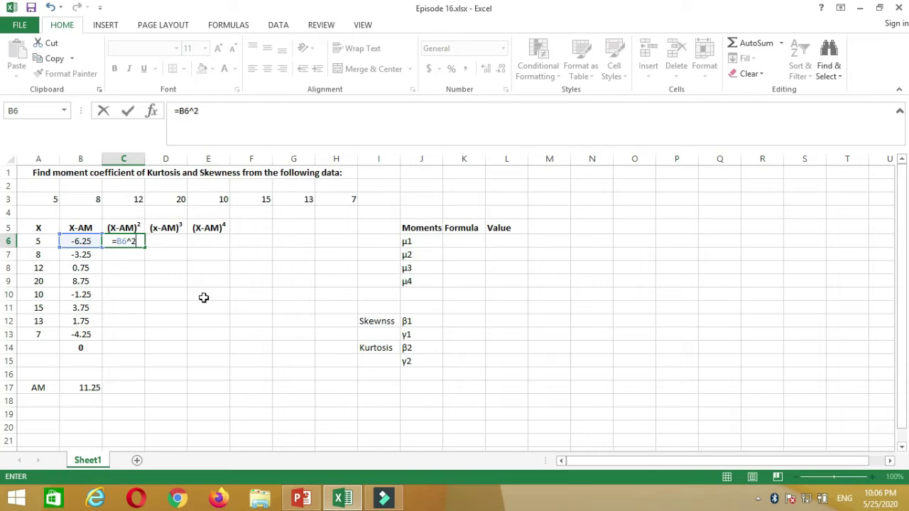
pyautogui.press('Return')
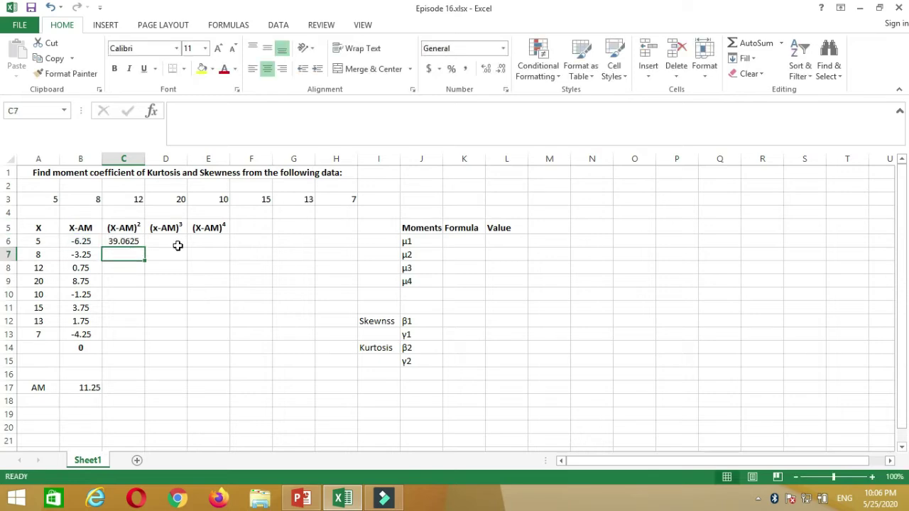
pyautogui.click(139, 242)
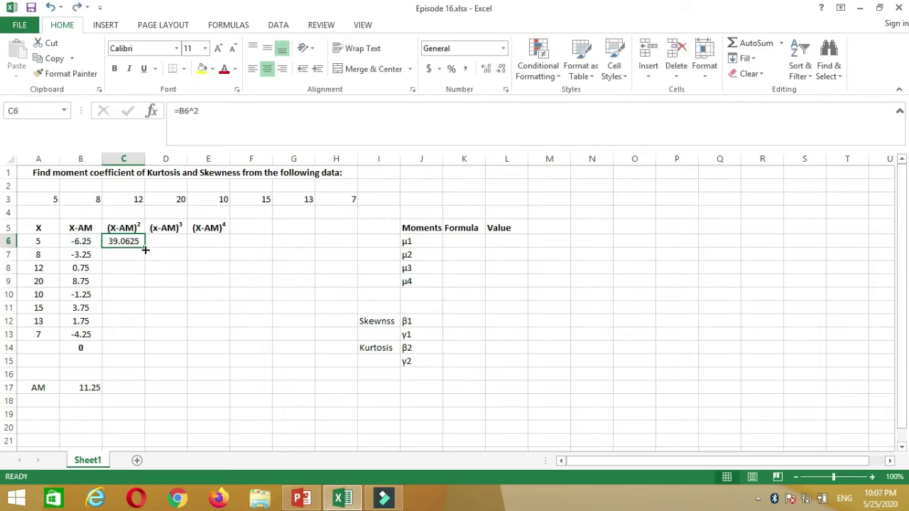
pyautogui.moveTo(145, 247); pyautogui.dragTo(144, 340)
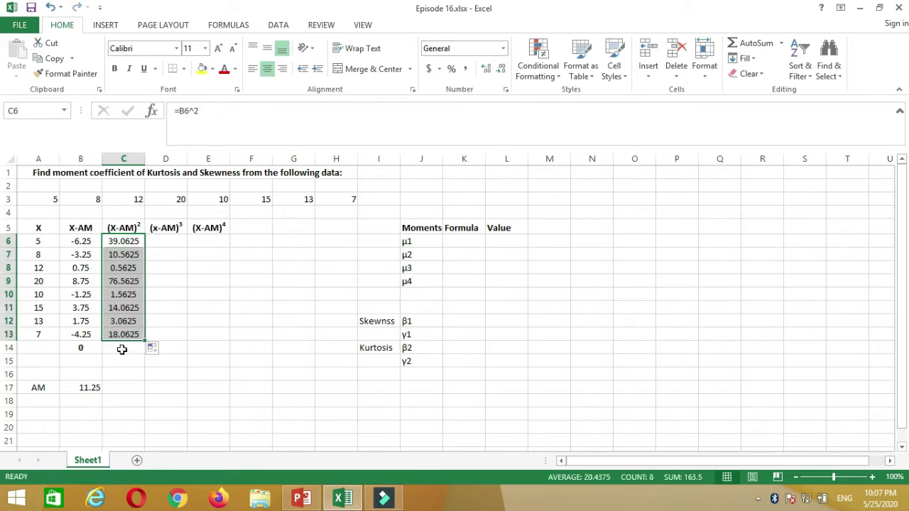
# - AutoSum the squared deviations in C14 to 163.5 and bold the total
pyautogui.click(122, 349)
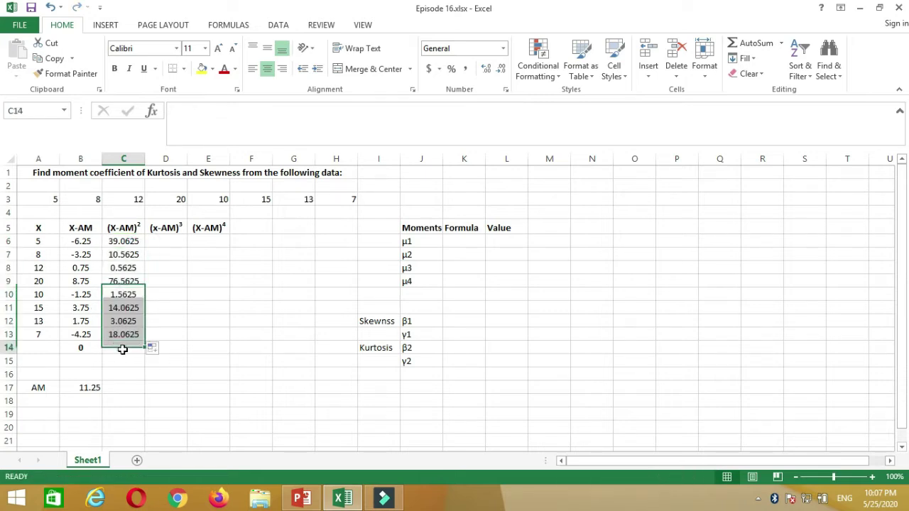
pyautogui.click(751, 44)
pyautogui.press('Return')
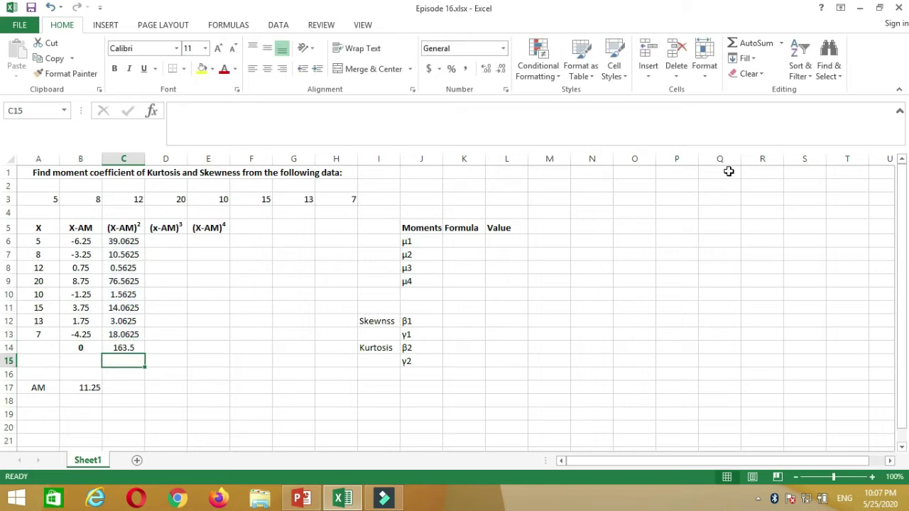
pyautogui.click(124, 347)
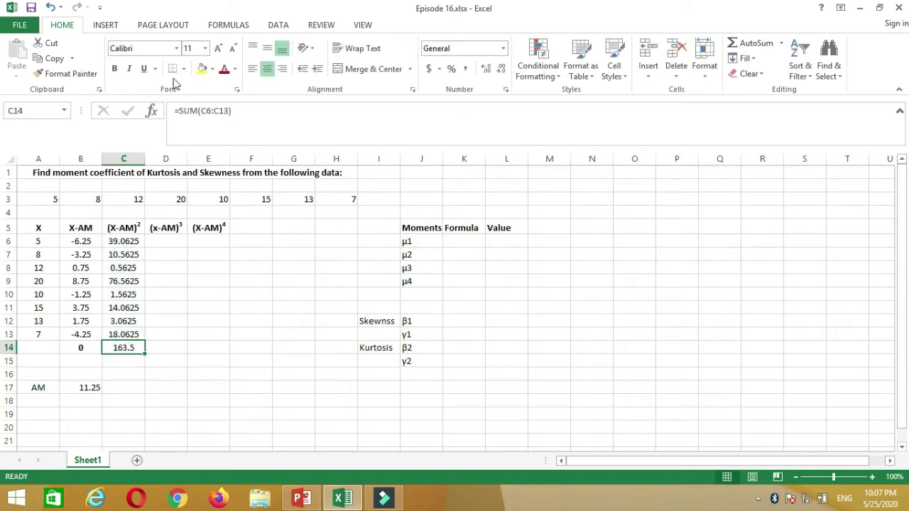
pyautogui.click(114, 68)
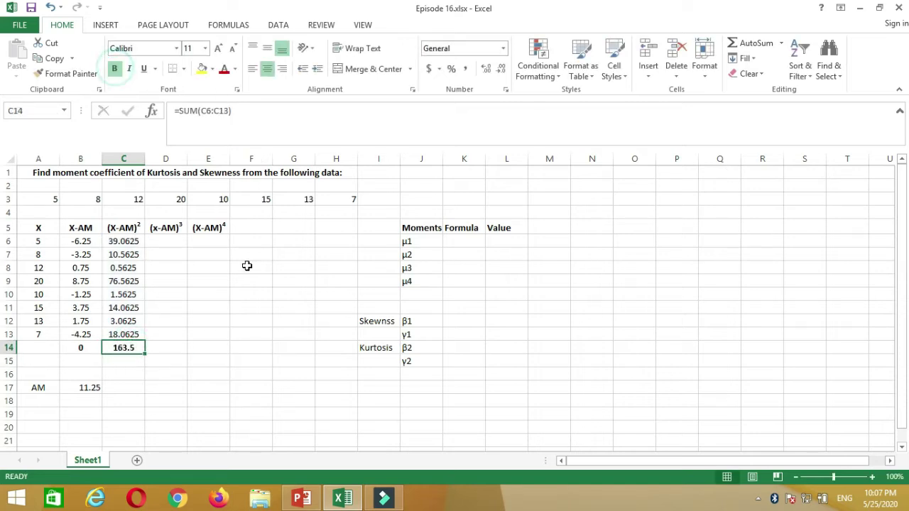
pyautogui.click(166, 240)
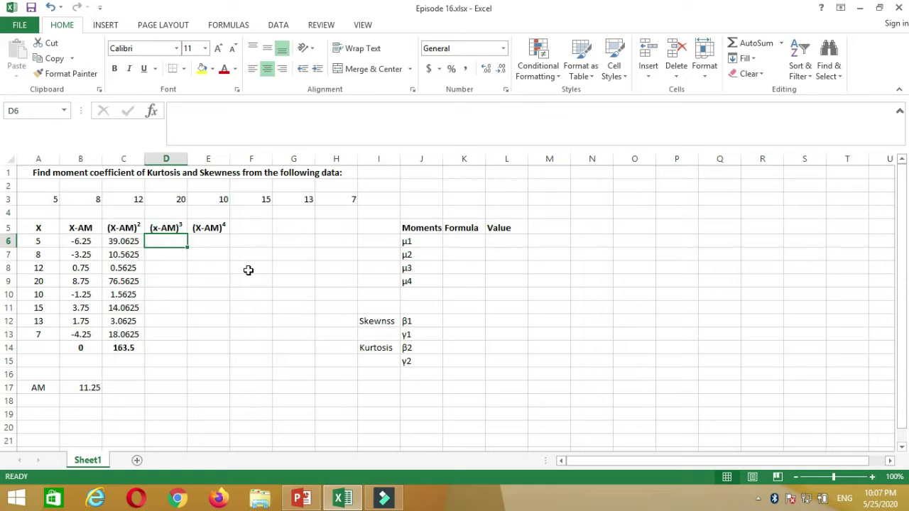
# - Enter =B6^3 in D6 and fill it down to D13
pyautogui.write('=')
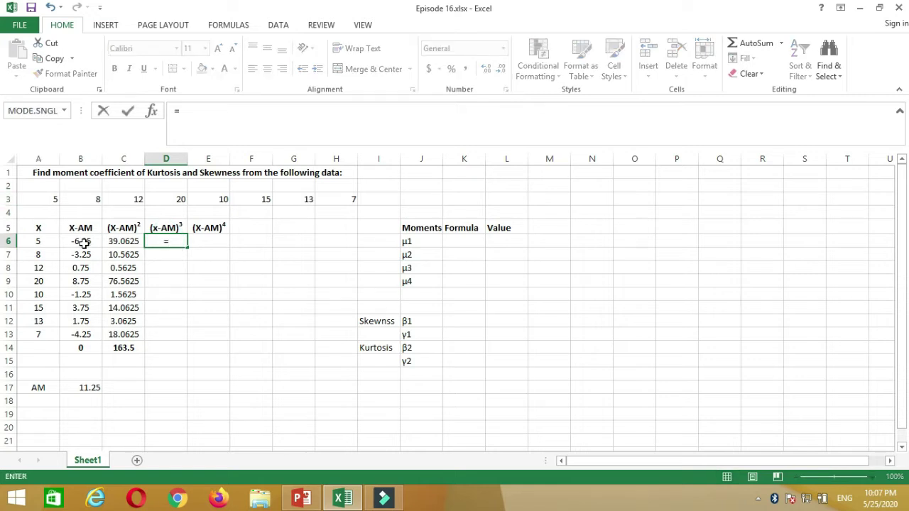
pyautogui.click(81, 243)
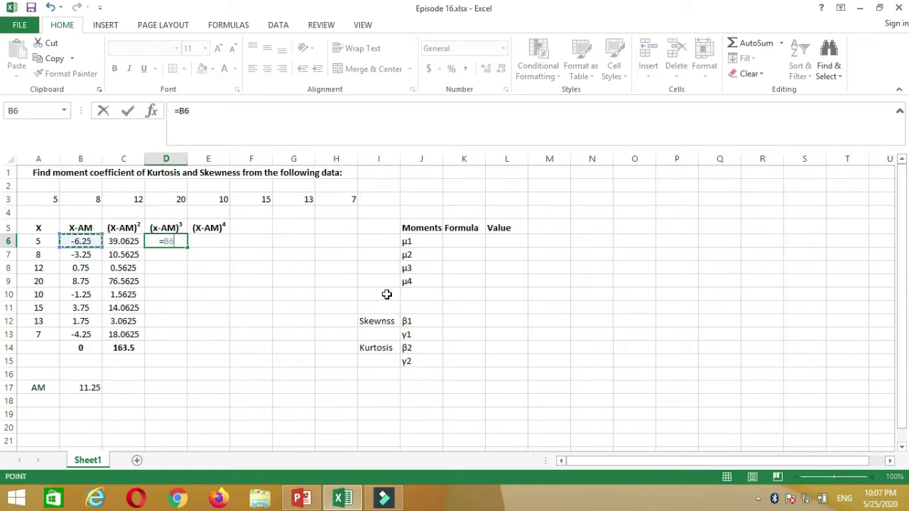
pyautogui.write('^')
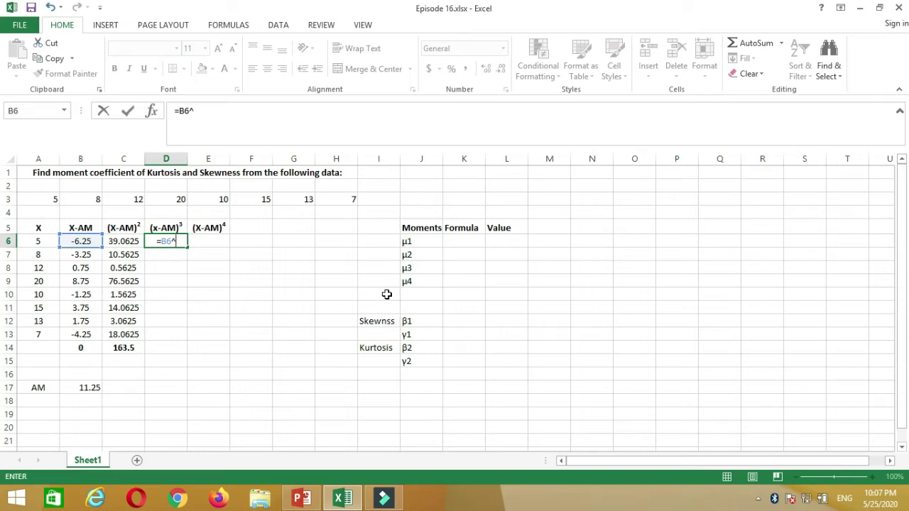
pyautogui.write('3')
pyautogui.press('Return')
pyautogui.click(169, 241)
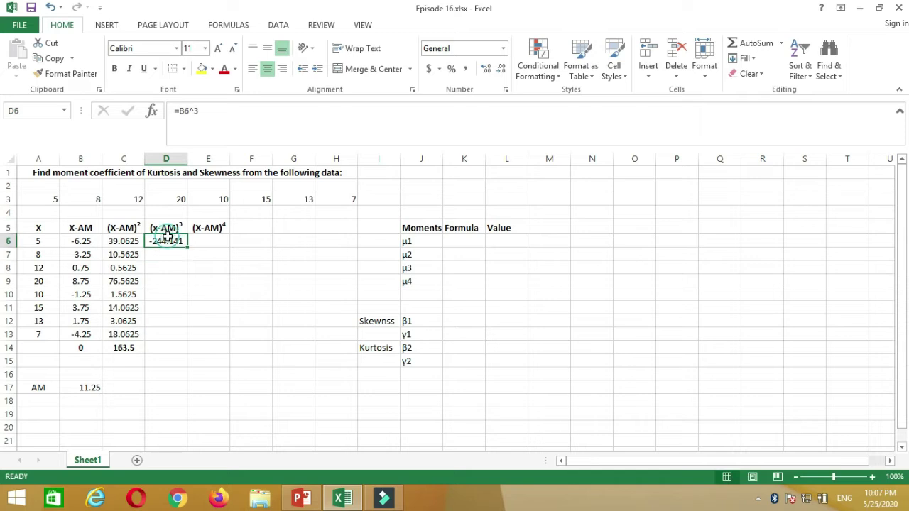
pyautogui.moveTo(185, 250); pyautogui.dragTo(186, 341)
# - AutoSum the cubed deviations in D14 to 371.25 and bold the total
pyautogui.click(166, 347)
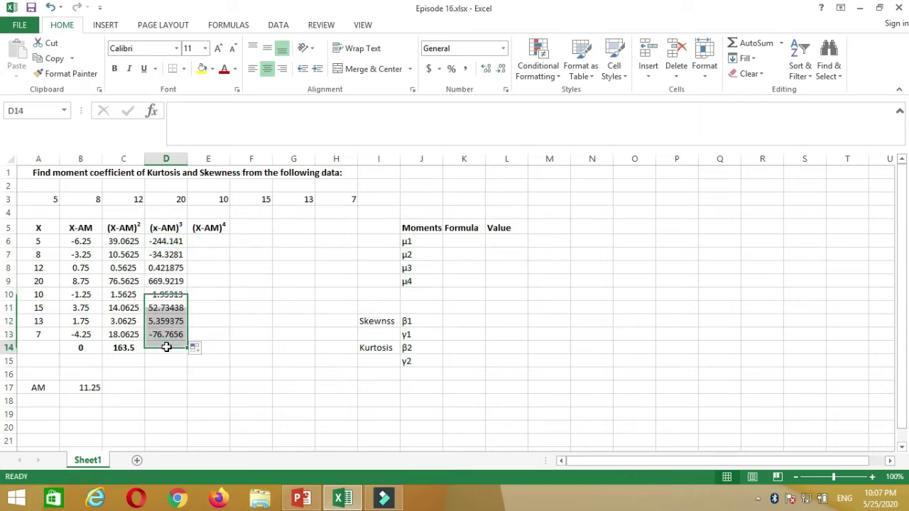
pyautogui.click(747, 44)
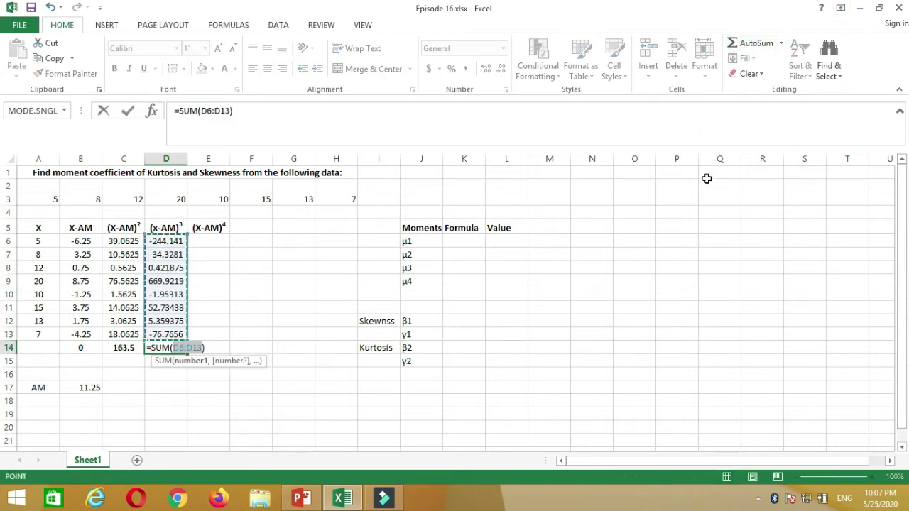
pyautogui.press('Return')
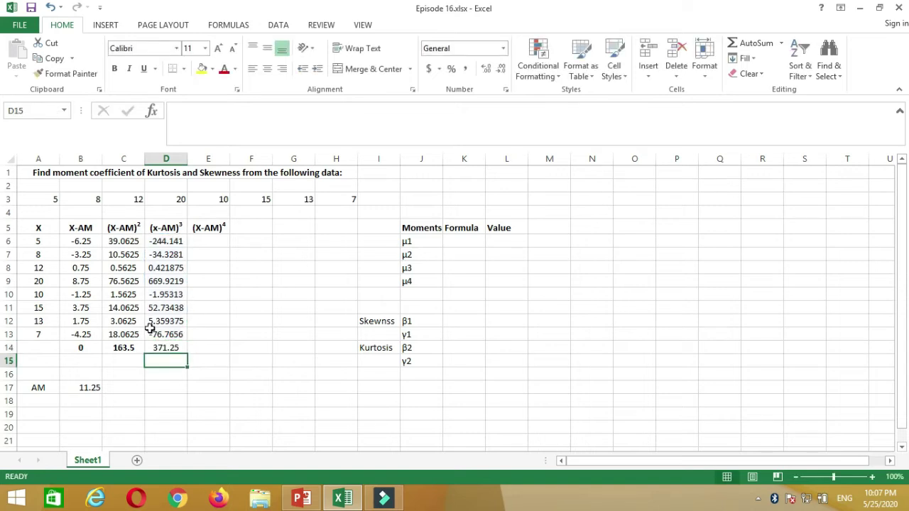
pyautogui.click(163, 347)
pyautogui.click(114, 69)
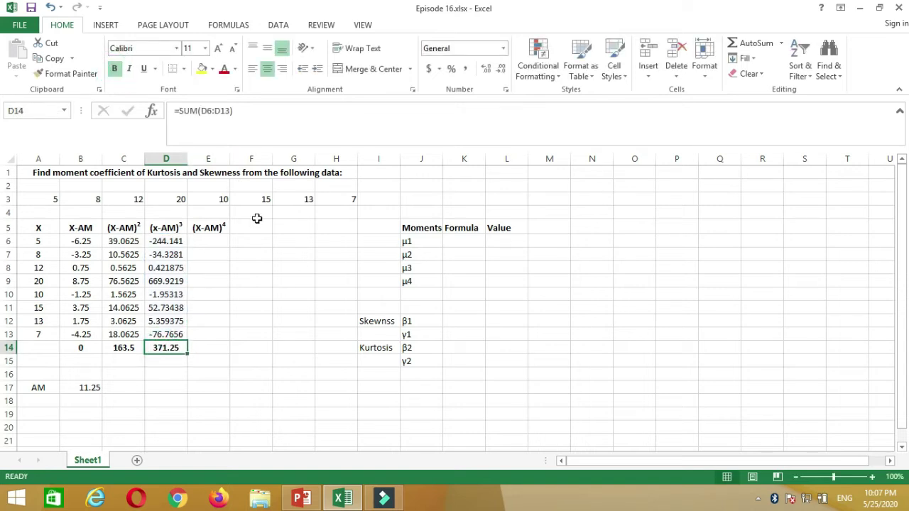
# - Enter =B6^4 in E6 and fill it down to E13
pyautogui.click(208, 230)
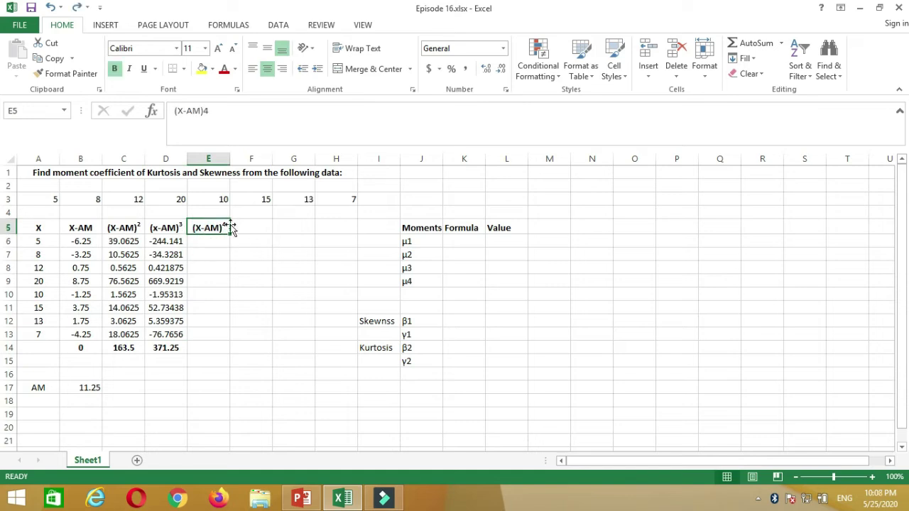
pyautogui.click(204, 243)
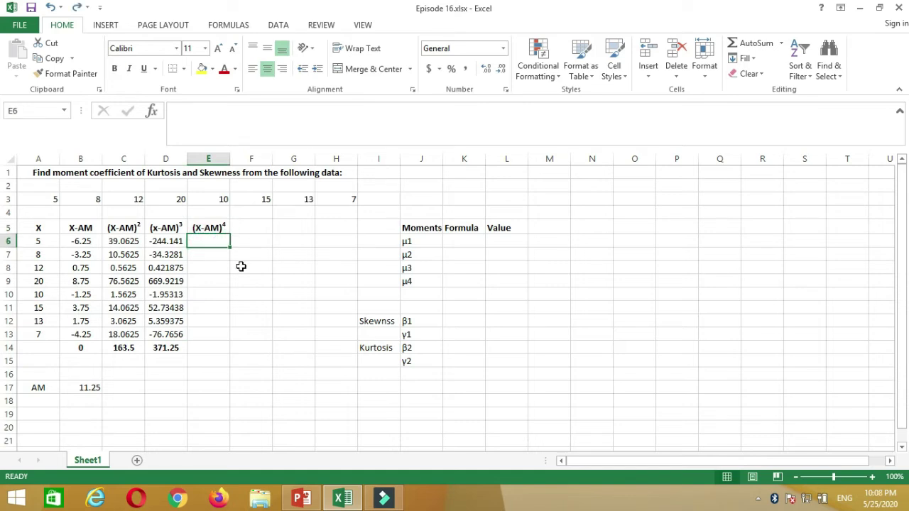
pyautogui.write('=')
pyautogui.click(80, 242)
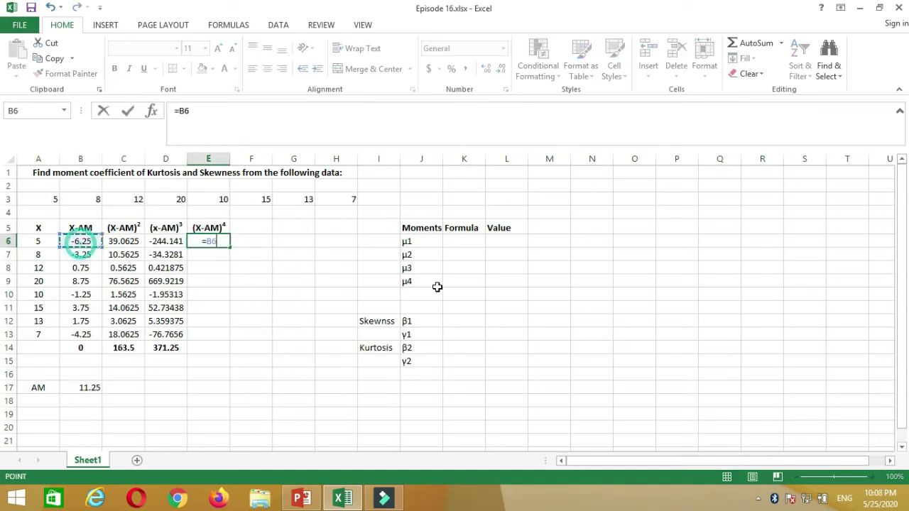
pyautogui.write('^4')
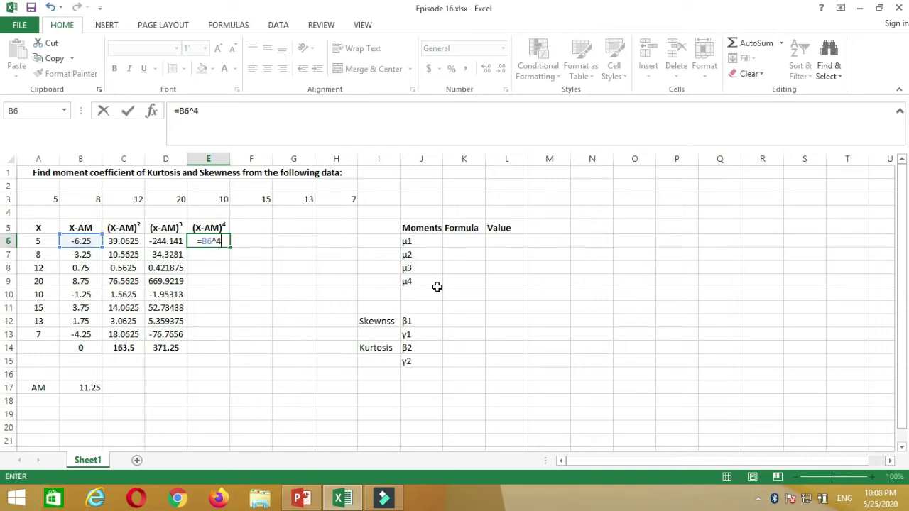
pyautogui.press('Return')
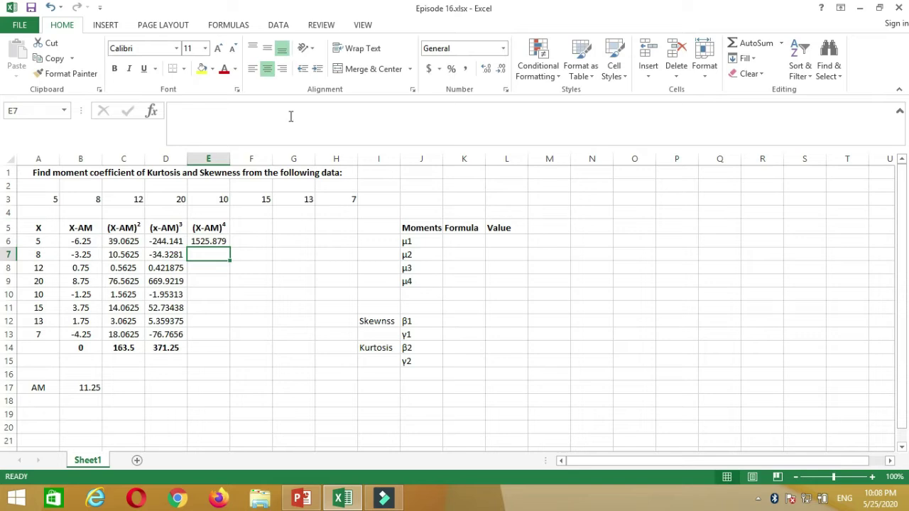
pyautogui.click(211, 241)
pyautogui.moveTo(228, 248); pyautogui.dragTo(230, 338)
# - AutoSum the fourth-power deviations in E14 to 8035.406 and bold the total
pyautogui.click(213, 348)
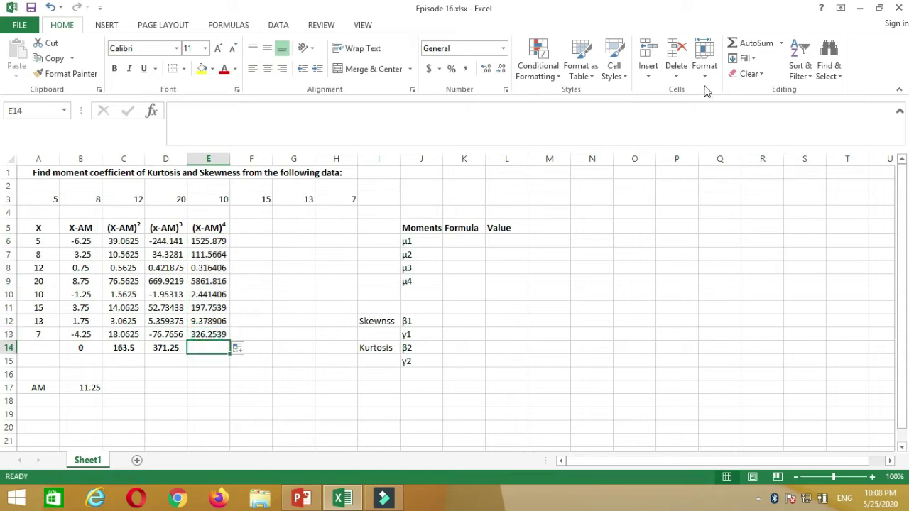
pyautogui.click(749, 43)
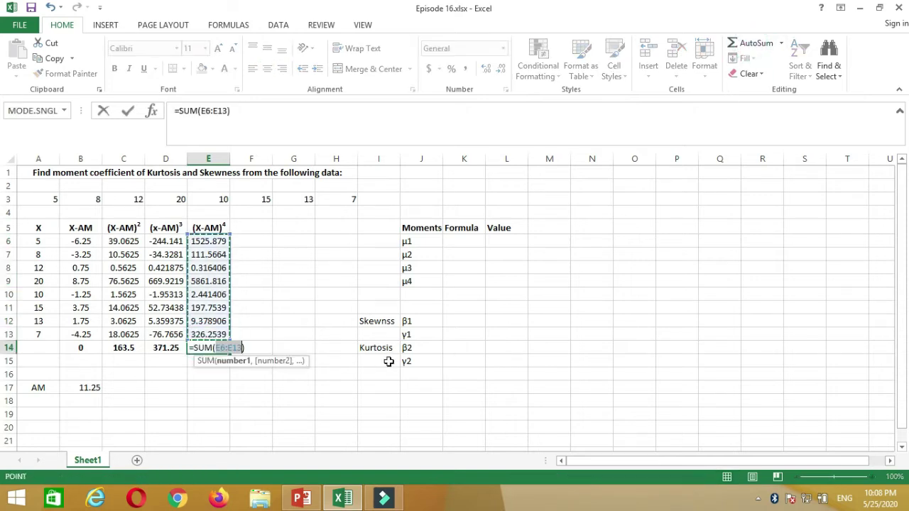
pyautogui.press('Return')
pyautogui.click(215, 347)
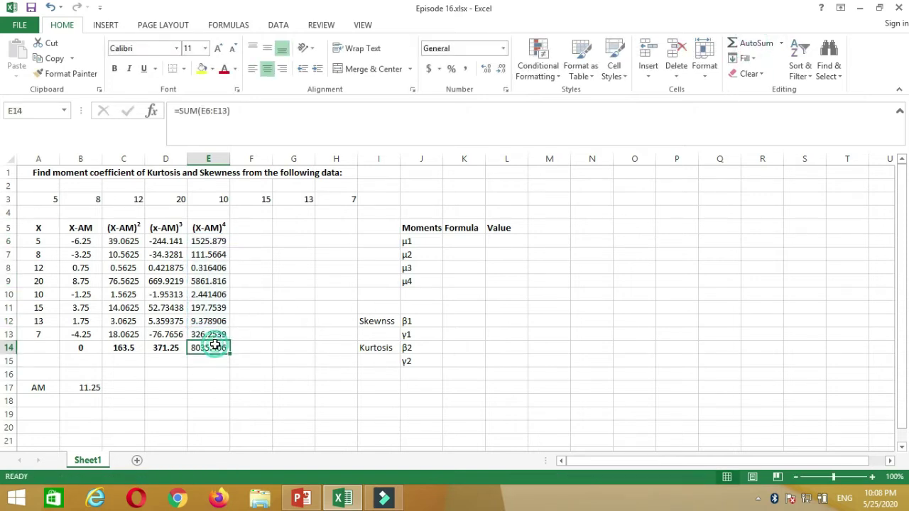
pyautogui.click(114, 68)
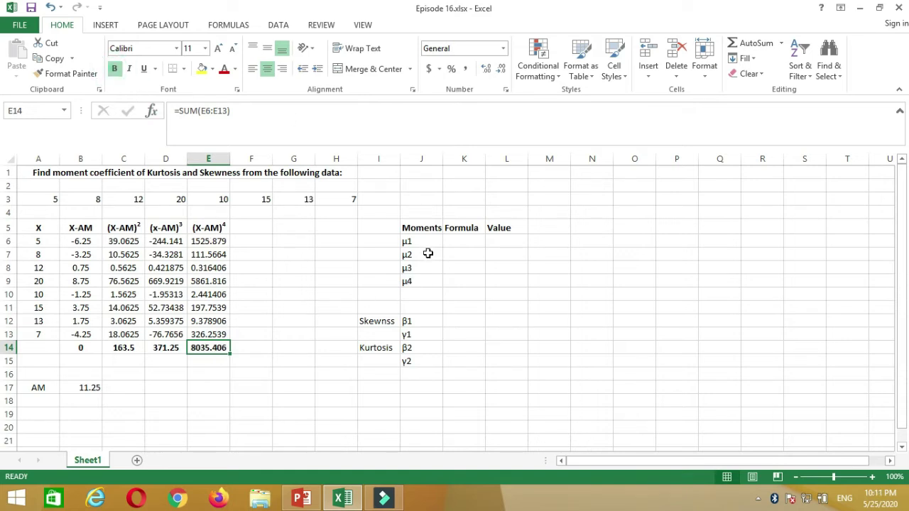
pyautogui.click(422, 241)
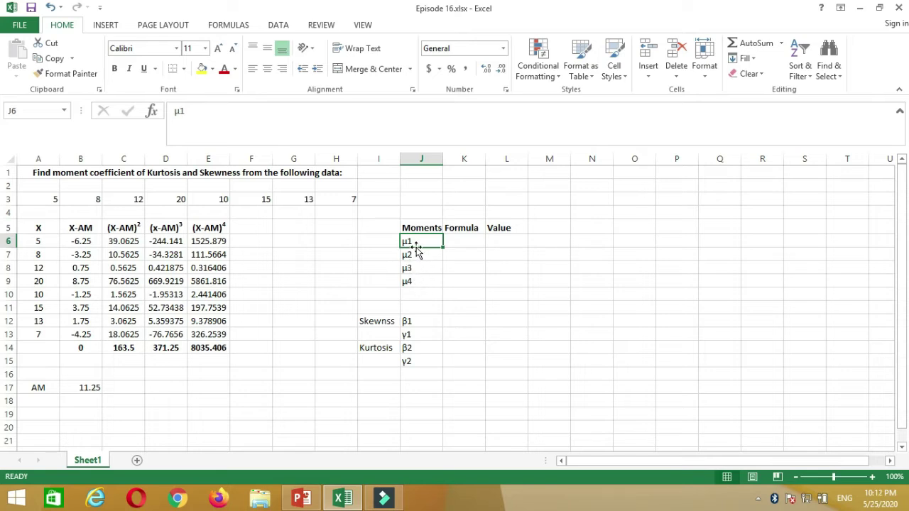
# - Enter =B14/COUNT(A6:A13) in L6 as the μ1 value, giving 0
pyautogui.click(498, 241)
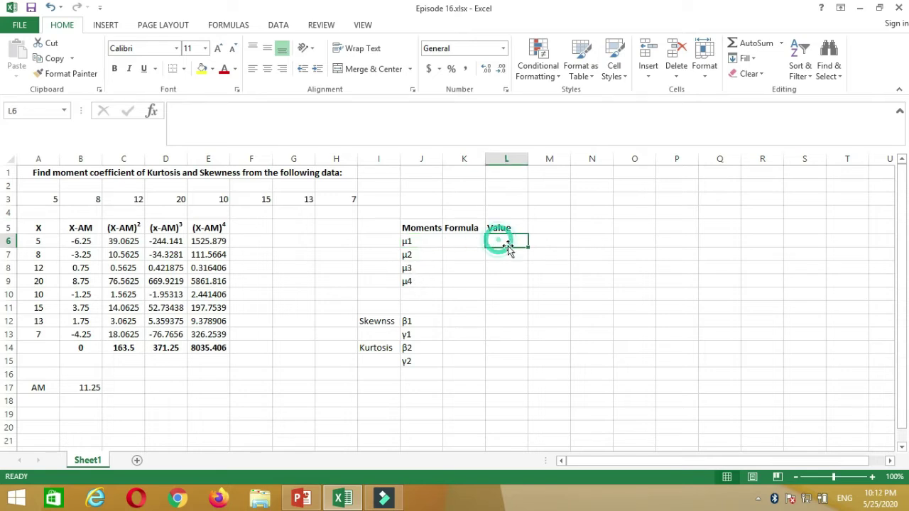
pyautogui.write('=')
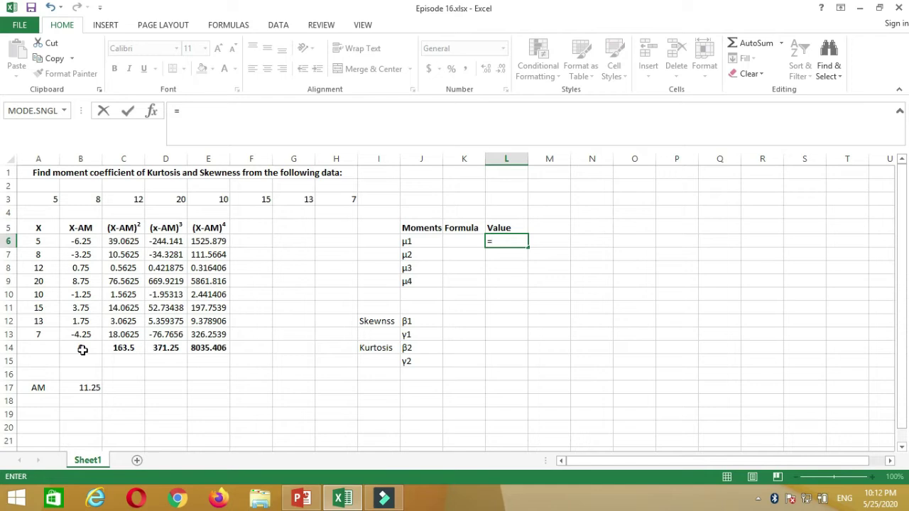
pyautogui.click(83, 350)
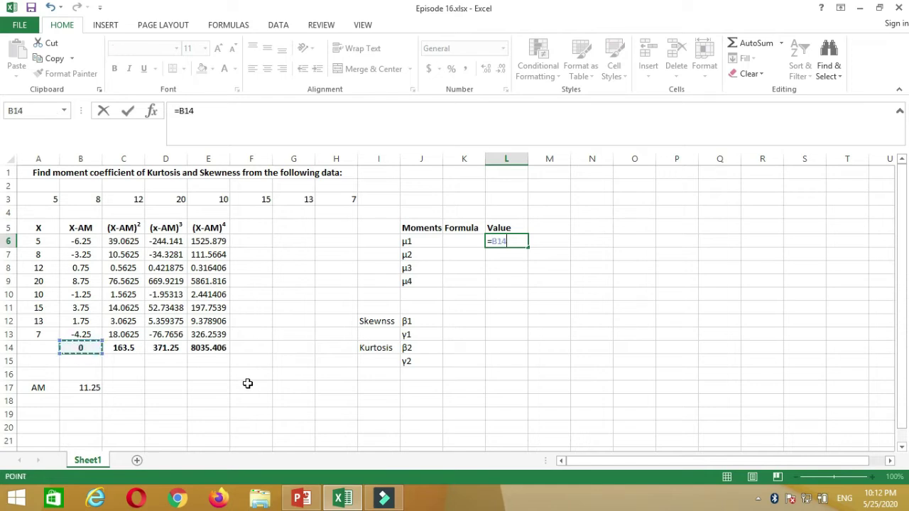
pyautogui.write('/')
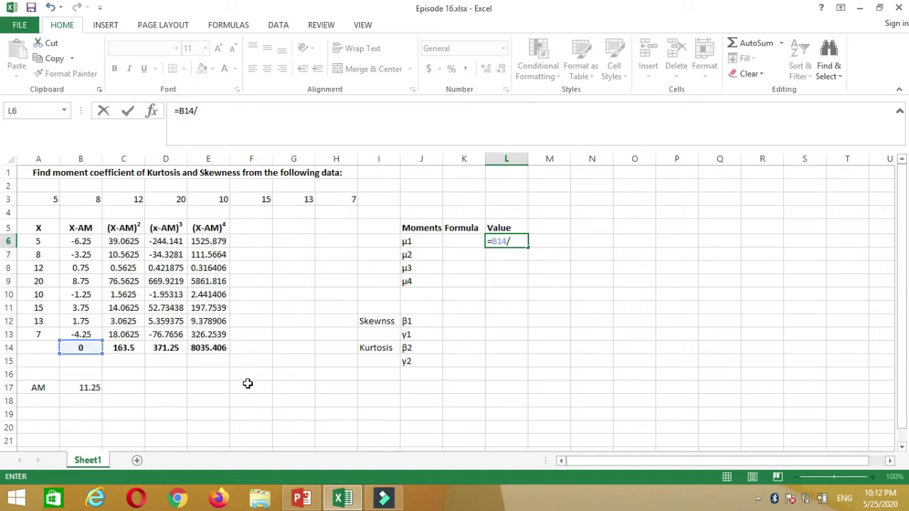
pyautogui.write('cou')
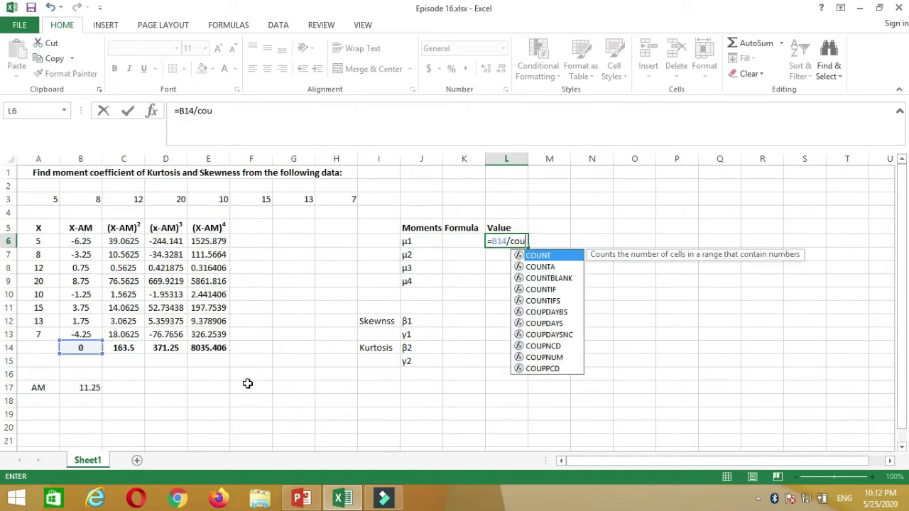
pyautogui.write('nt')
pyautogui.press('Tab')
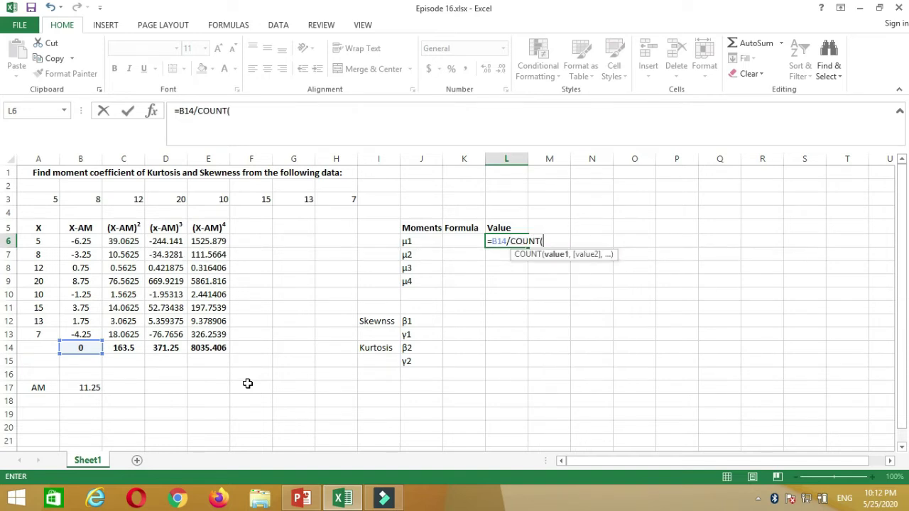
pyautogui.moveTo(35, 241); pyautogui.dragTo(38, 335)
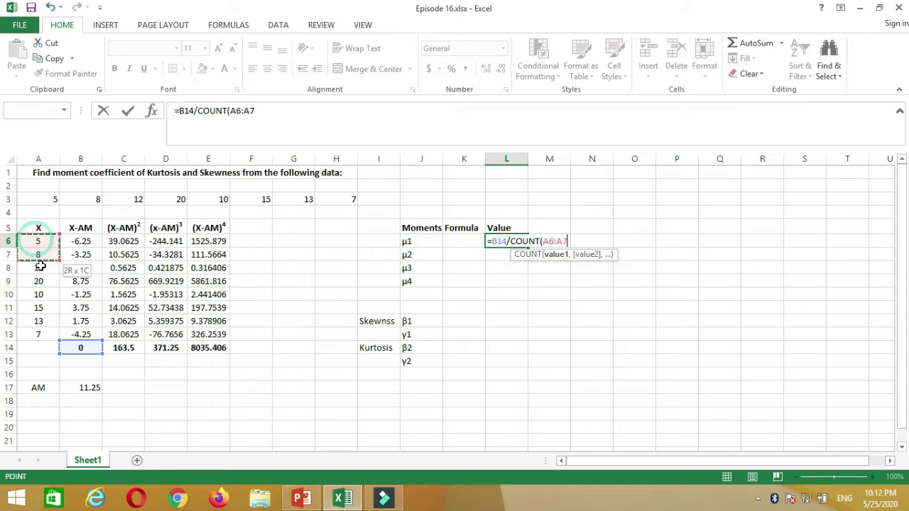
pyautogui.write(')')
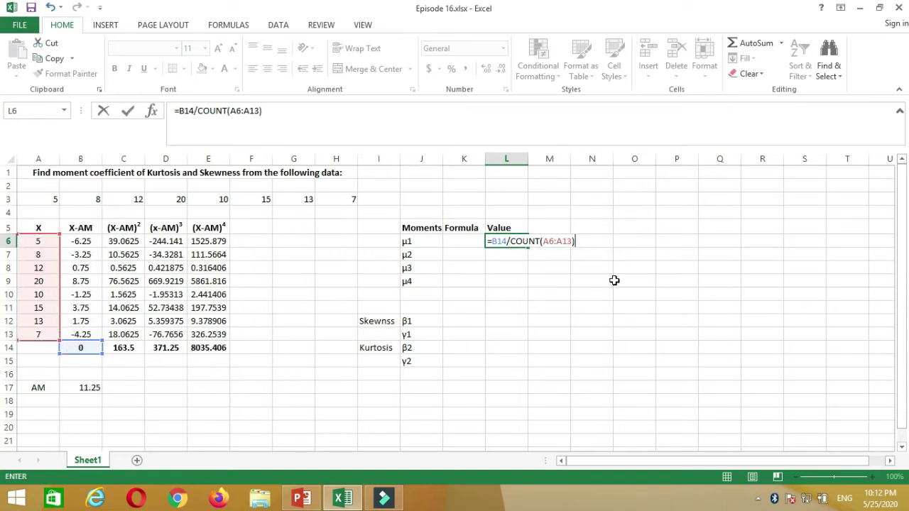
pyautogui.press('Return')
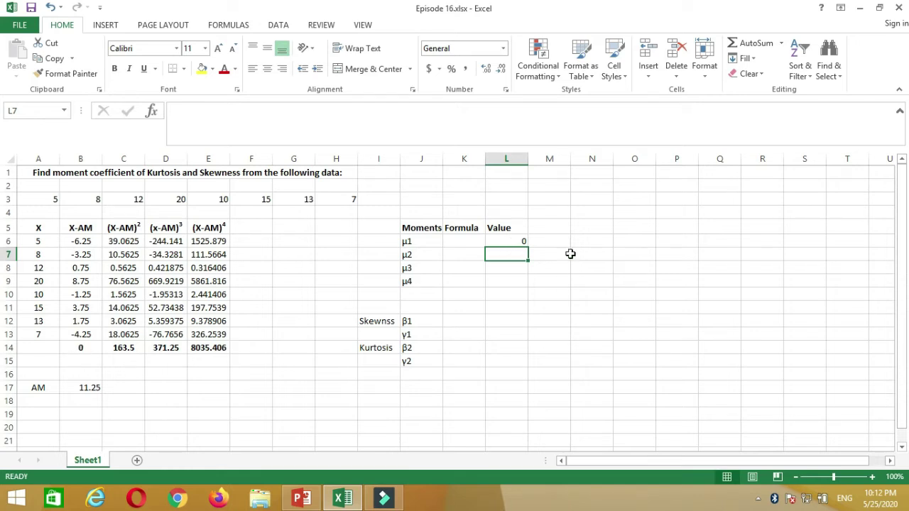
# - Copy μ1's formula text =B14/COUNT(A6:A13) into its Formula cell K6
pyautogui.click(511, 241)
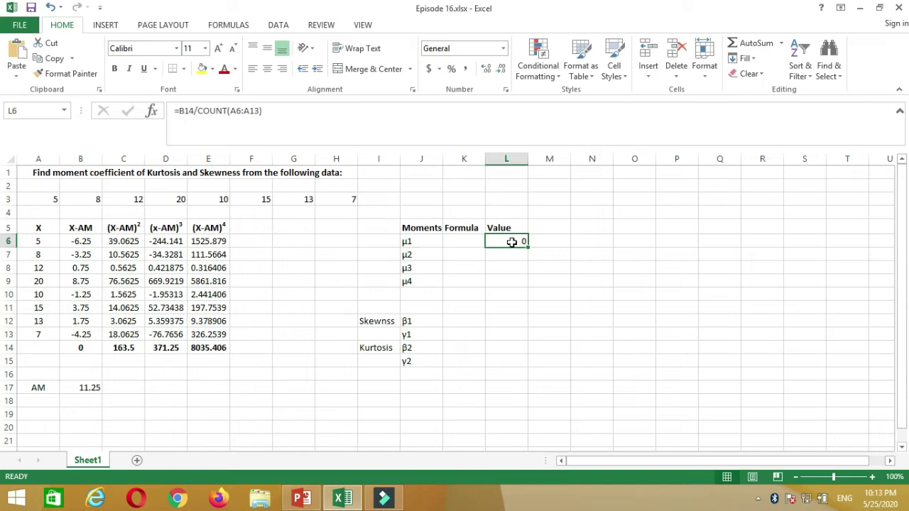
pyautogui.doubleClick(511, 241)
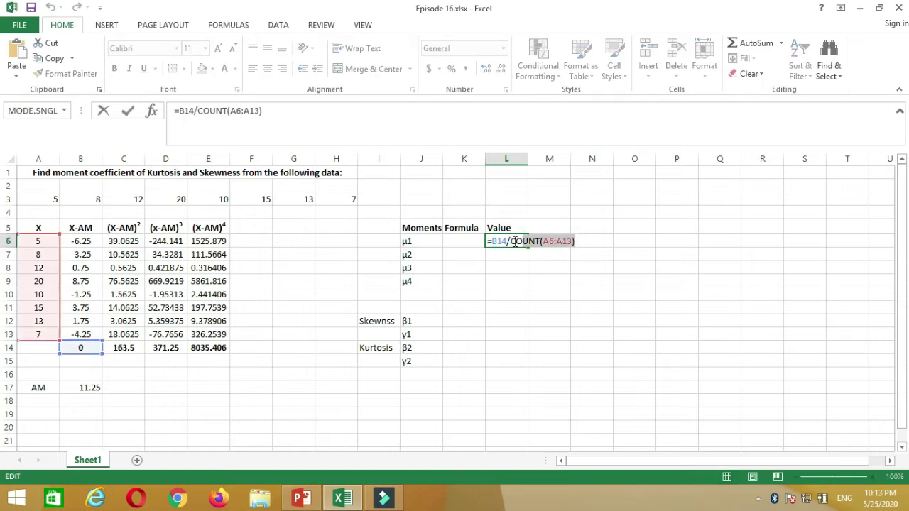
pyautogui.moveTo(576, 242); pyautogui.dragTo(487, 241)
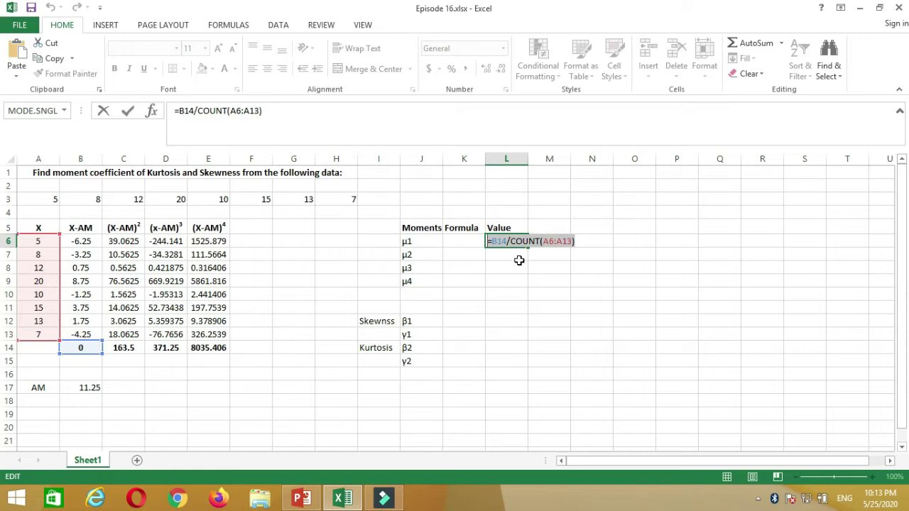
pyautogui.press('Return')
pyautogui.click(466, 241)
pyautogui.doubleClick(468, 242)
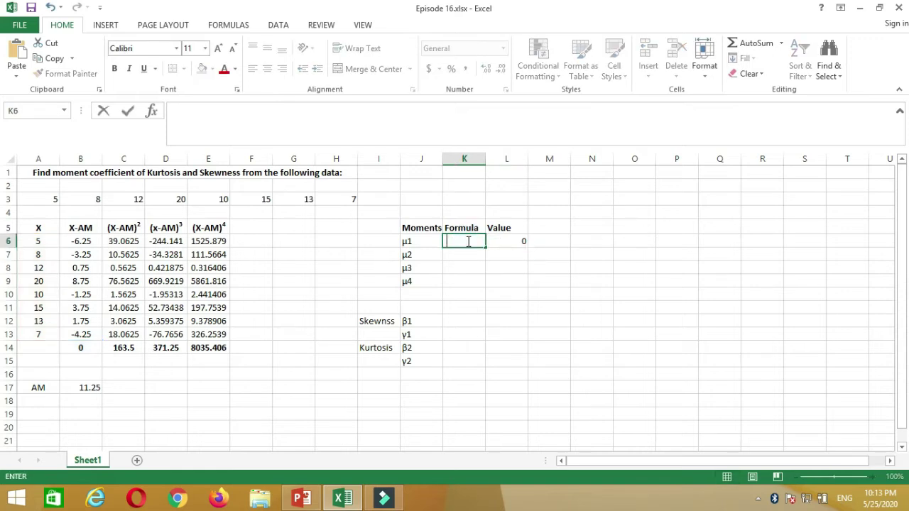
pyautogui.hotkey('ctrl', 'v')
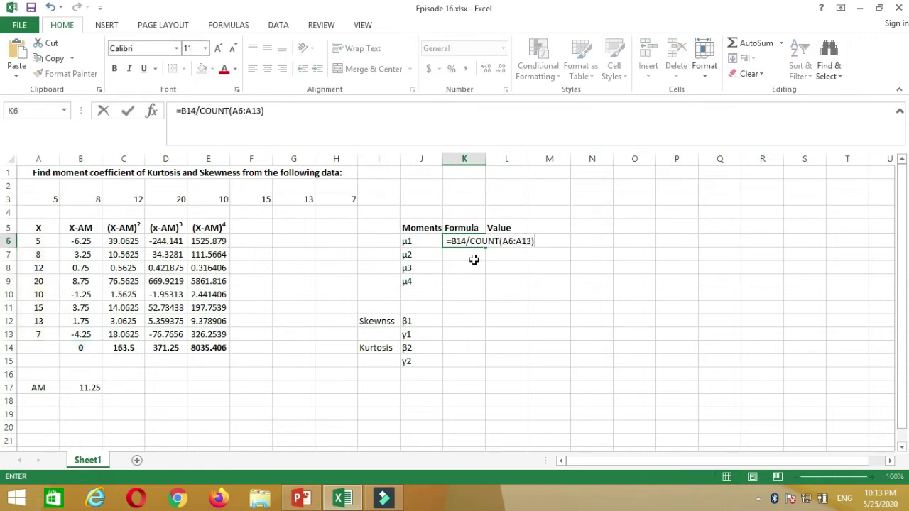
# - Autofit the Formula column so the full formula text shows
pyautogui.click(485, 158)
pyautogui.doubleClick(486, 157)
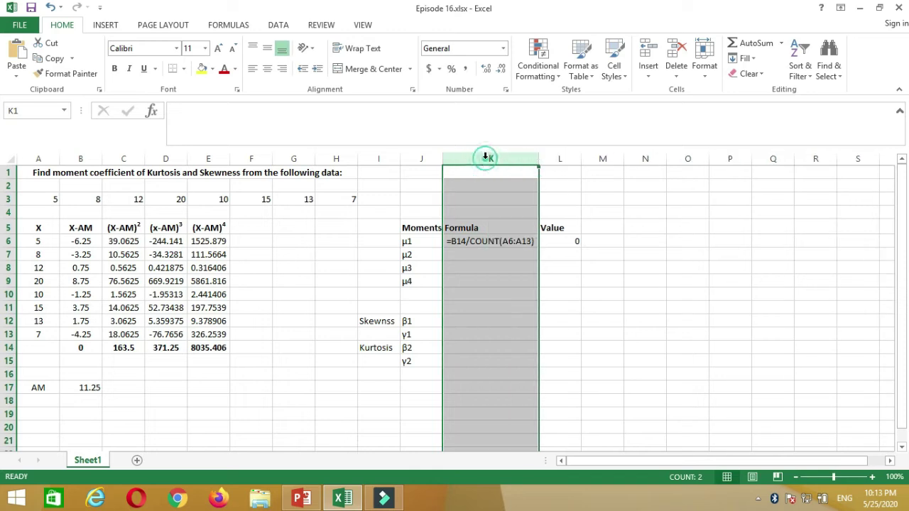
pyautogui.click(554, 242)
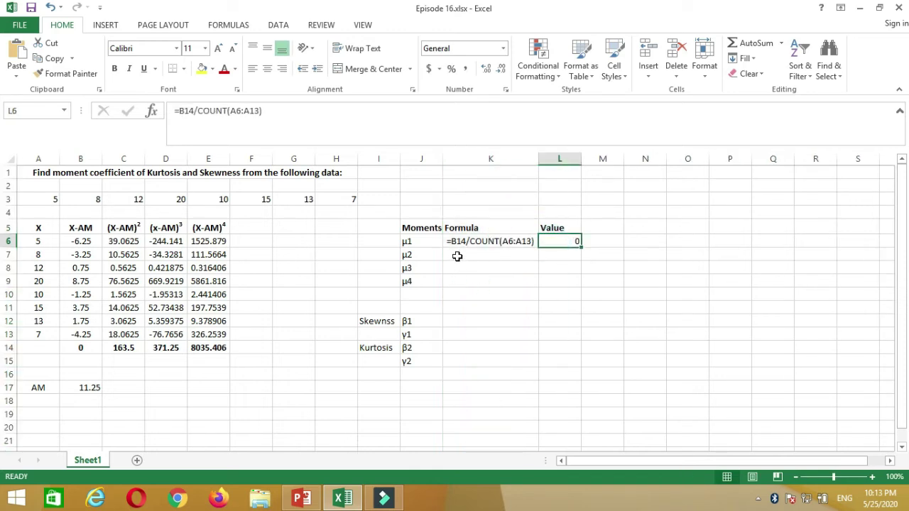
pyautogui.click(457, 257)
pyautogui.click(568, 254)
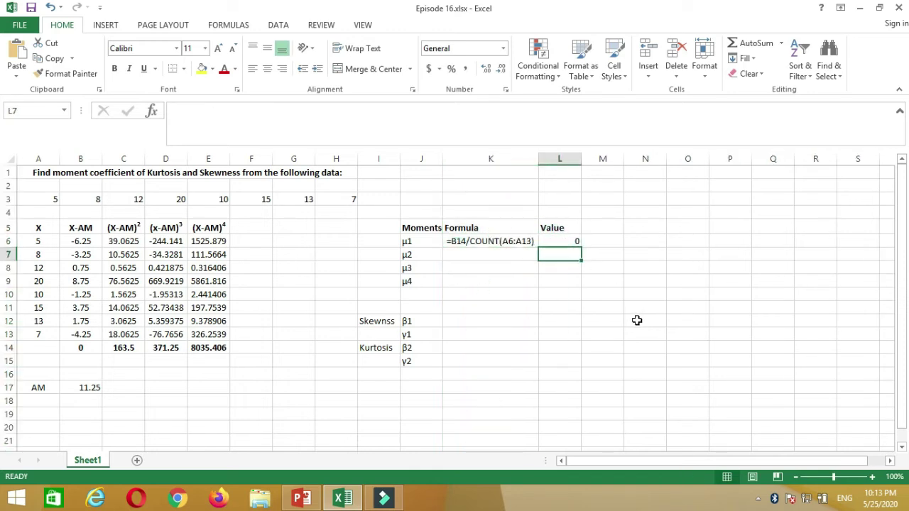
# - Enter =C14/COUNT(A6:A13) in L7, giving μ2 = 20.4375
pyautogui.write('=')
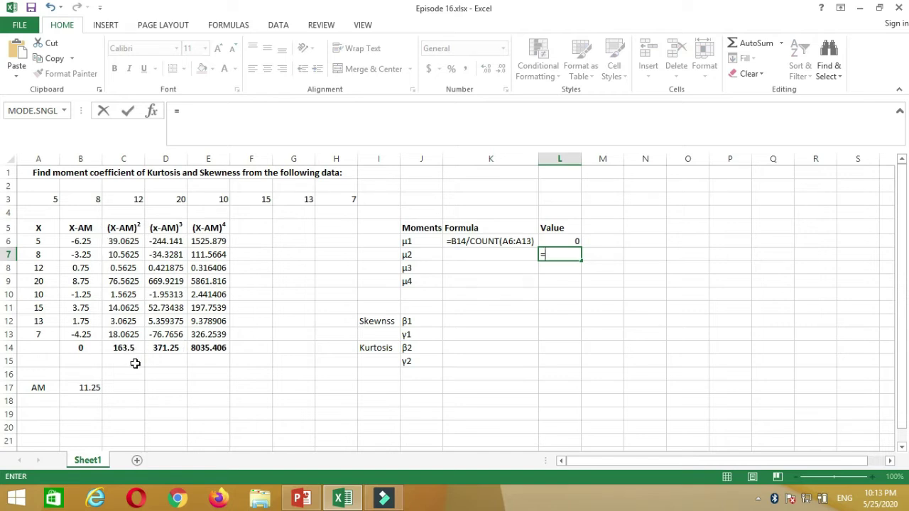
pyautogui.click(129, 348)
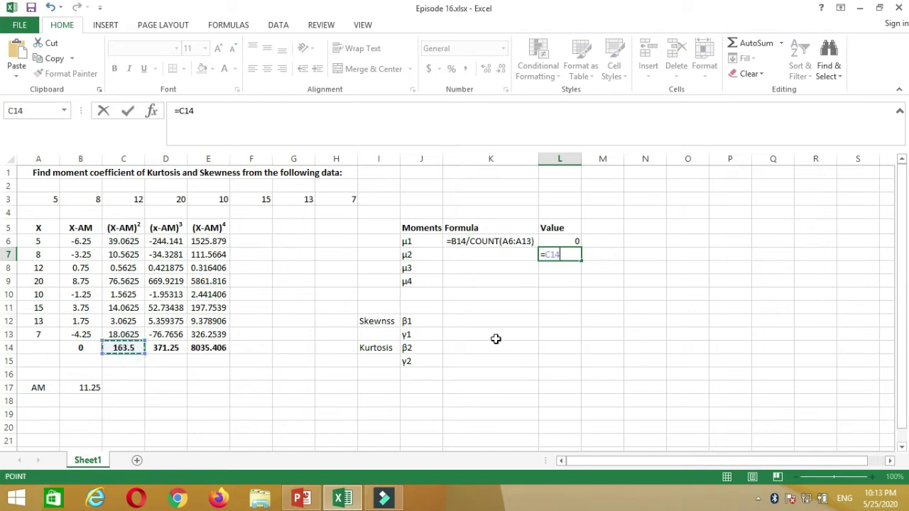
pyautogui.write('/')
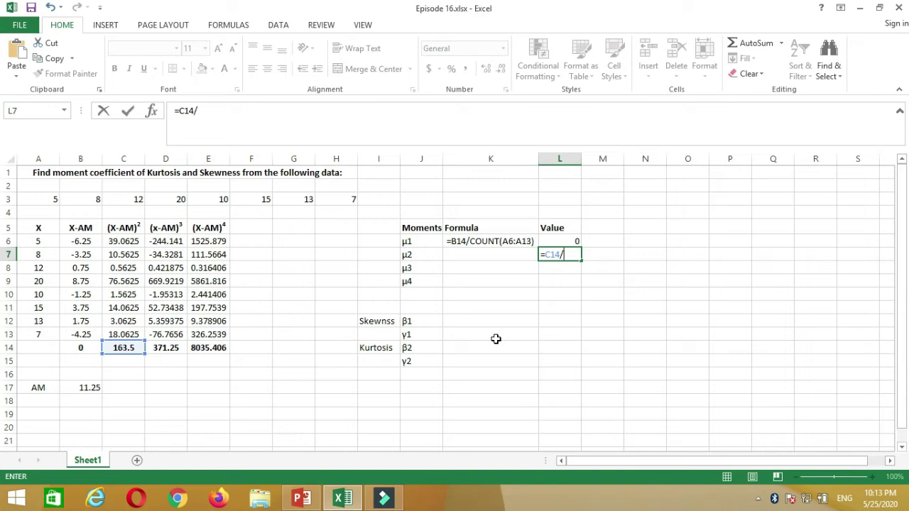
pyautogui.write('count')
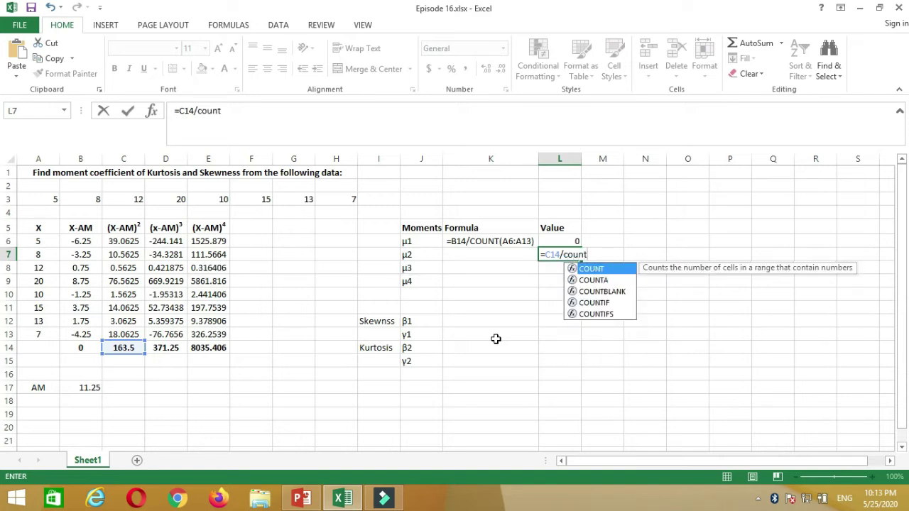
pyautogui.press('Tab')
pyautogui.moveTo(34, 243); pyautogui.dragTo(44, 335)
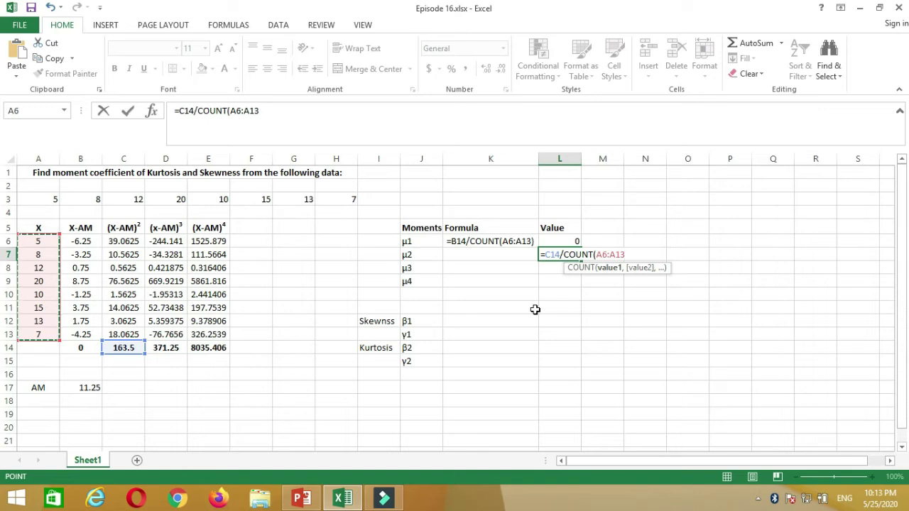
pyautogui.press('Return')
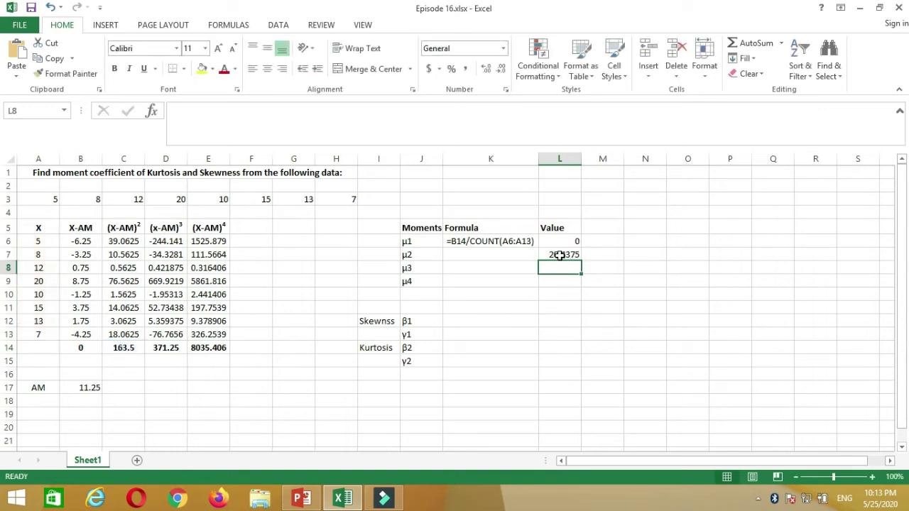
pyautogui.click(559, 255)
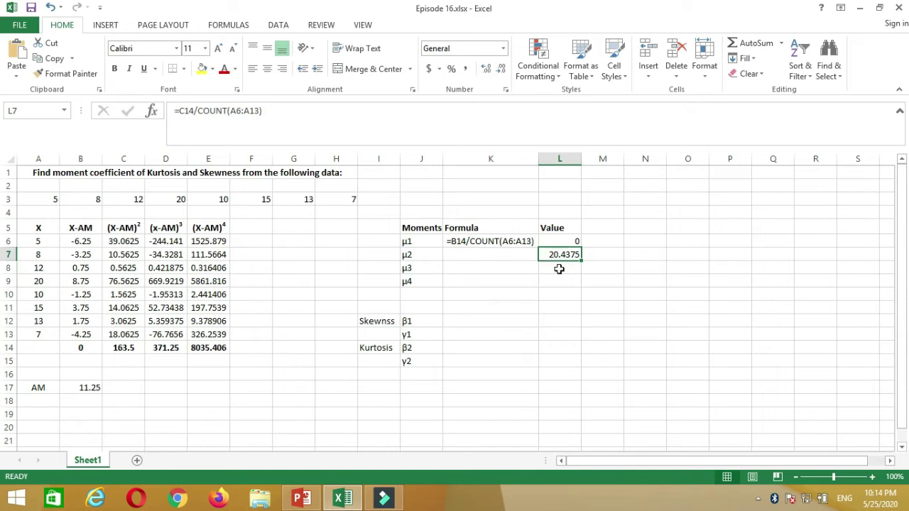
pyautogui.click(559, 269)
# - Enter =D14/COUNT(A6:A13) for μ3, giving 46.40625
pyautogui.write('=')
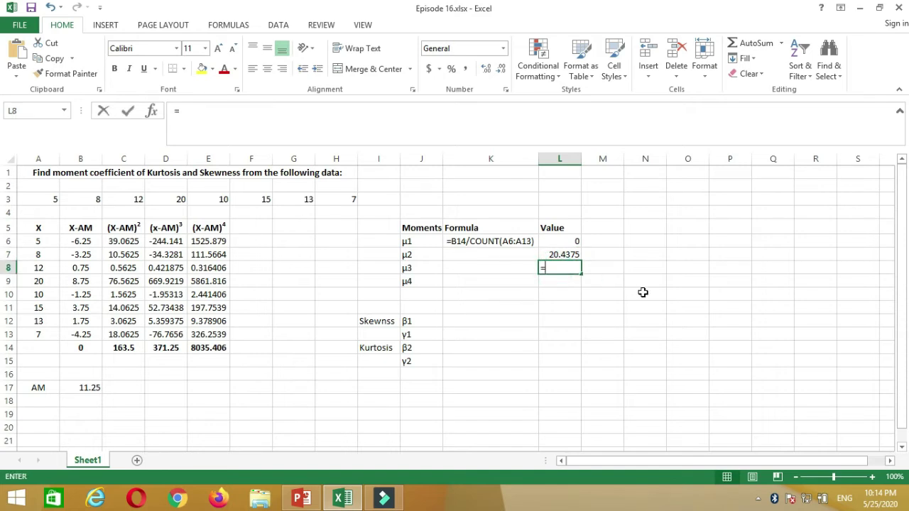
pyautogui.click(171, 349)
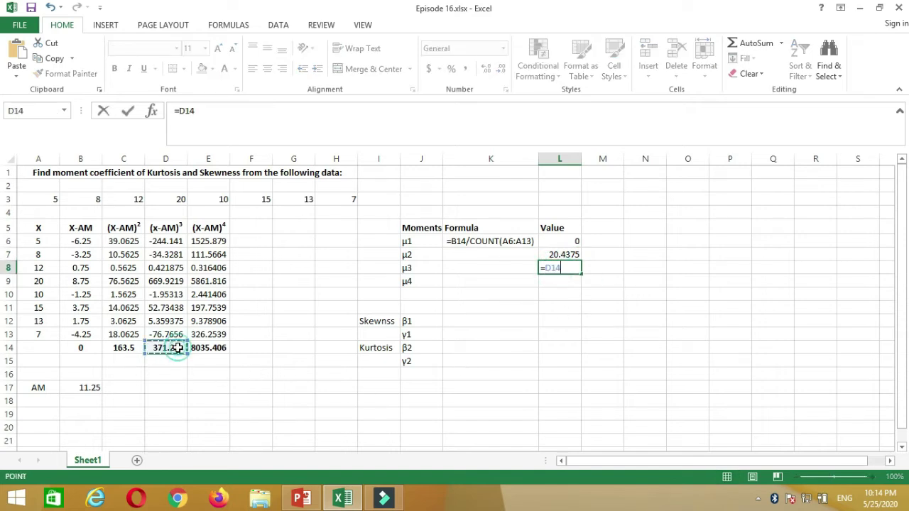
pyautogui.write('/')
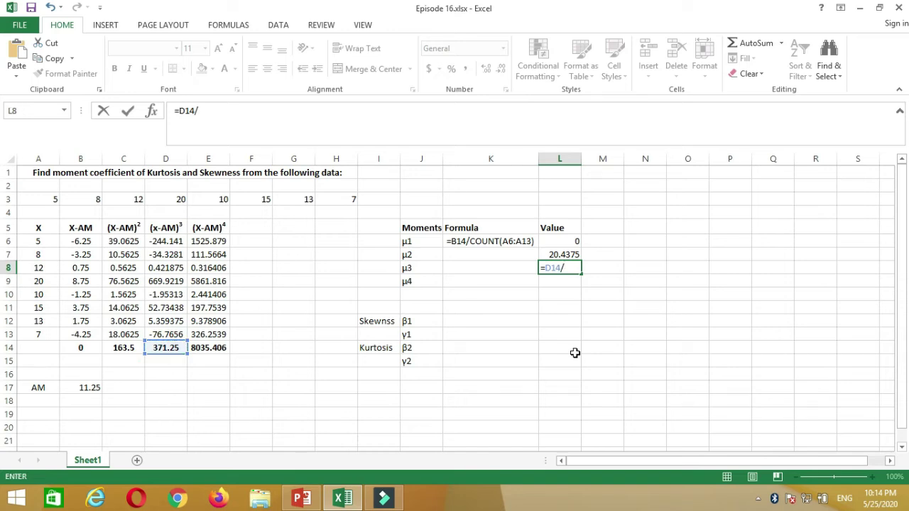
pyautogui.write('count')
pyautogui.press('Tab')
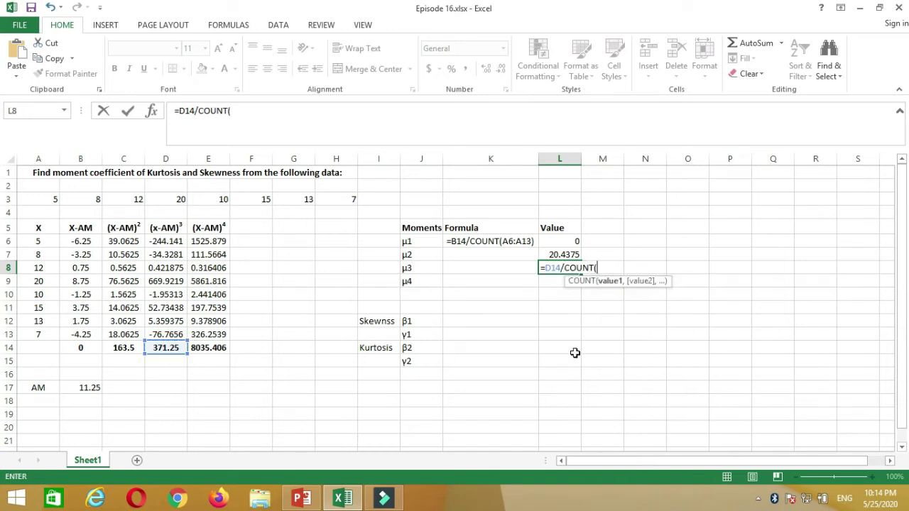
pyautogui.moveTo(38, 241)
pyautogui.mouseDown()
pyautogui.moveTo(49, 284)
pyautogui.moveTo(43, 335)
pyautogui.mouseUp()
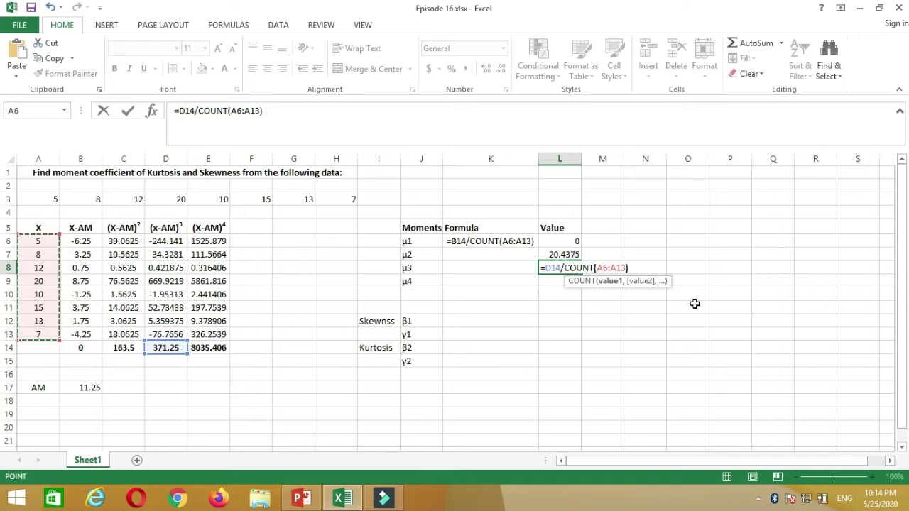
pyautogui.press('Return')
# - Enter =E14/COUNT(A6:A13) in L9, giving μ4 = 1004.426
pyautogui.write('=')
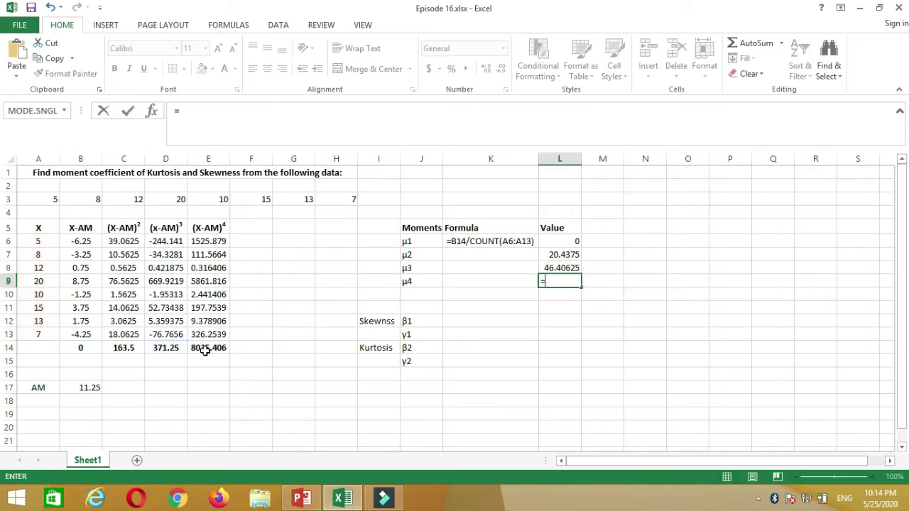
pyautogui.click(204, 351)
pyautogui.write('/counts')
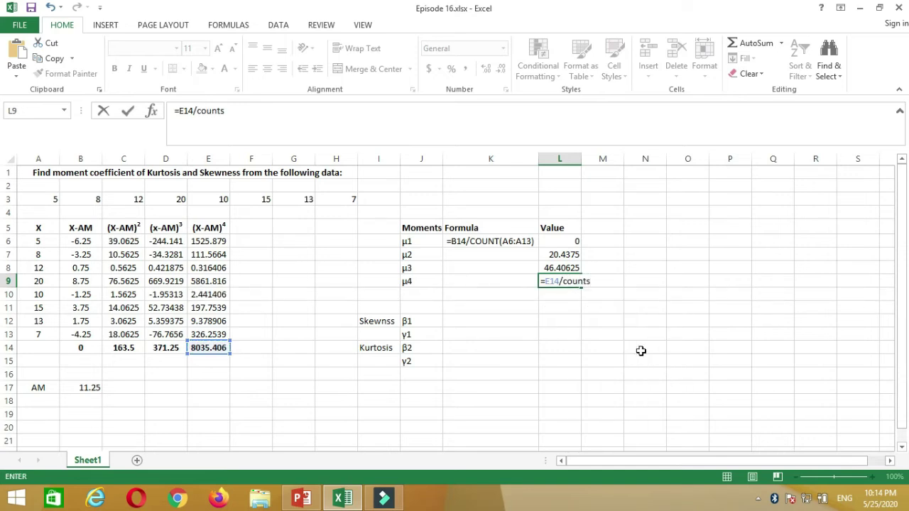
pyautogui.press('BackSpace')
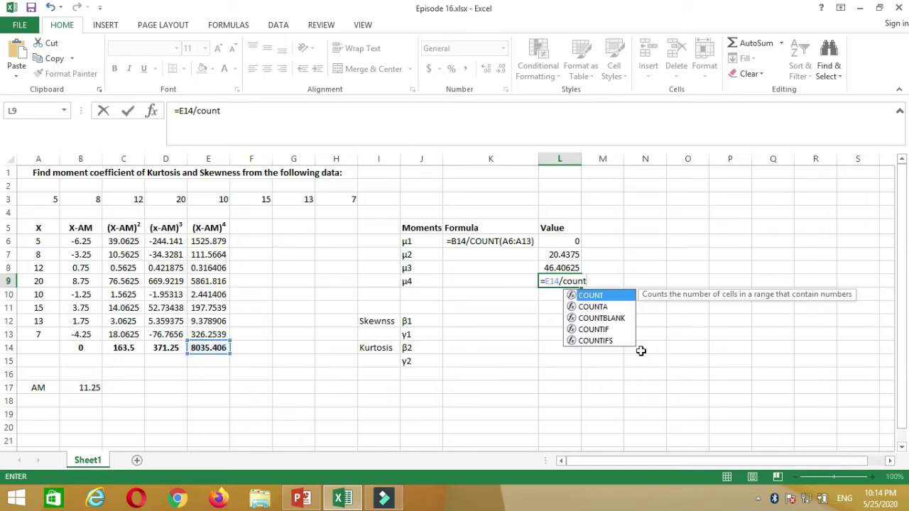
pyautogui.press('Tab')
pyautogui.moveTo(37, 241); pyautogui.dragTo(39, 335)
pyautogui.write(')')
pyautogui.press('Return')
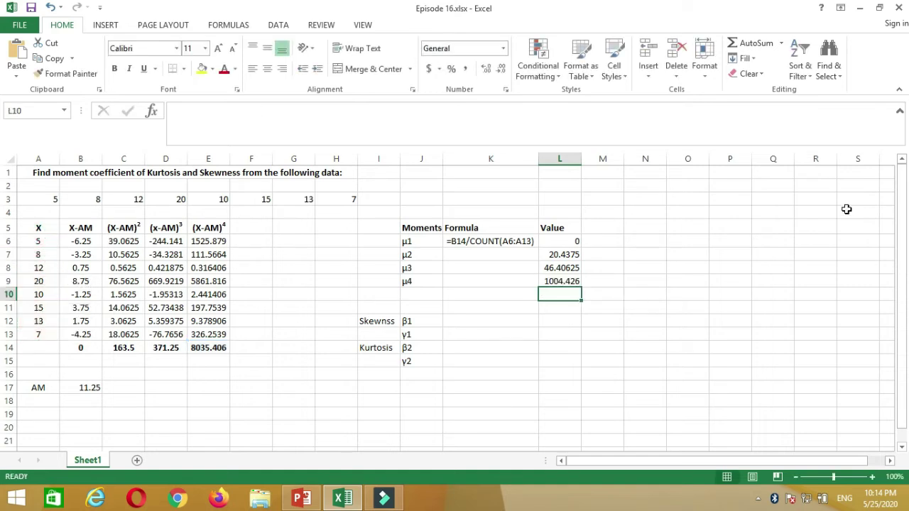
pyautogui.press('Up')
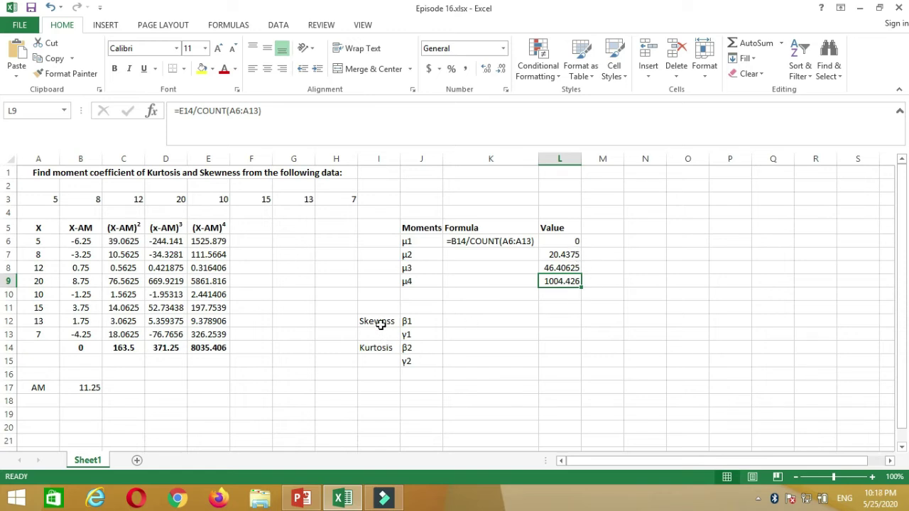
pyautogui.click(380, 325)
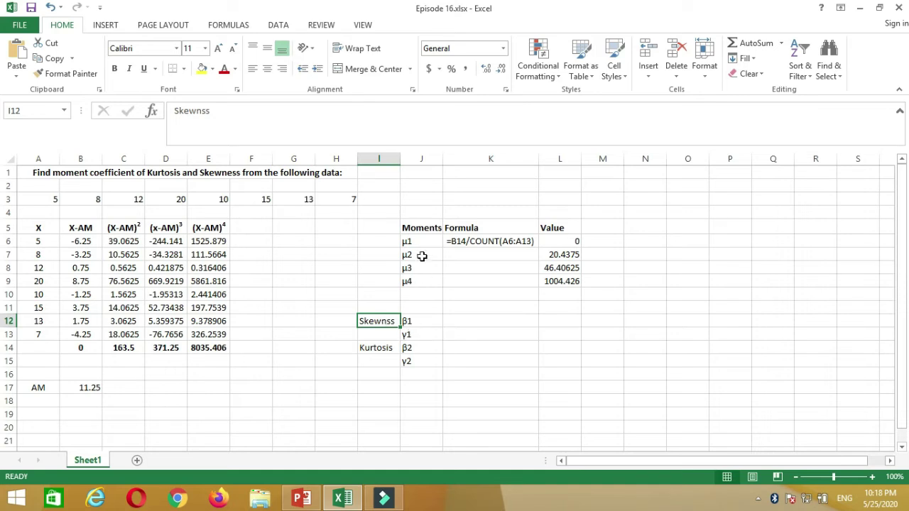
pyautogui.click(415, 322)
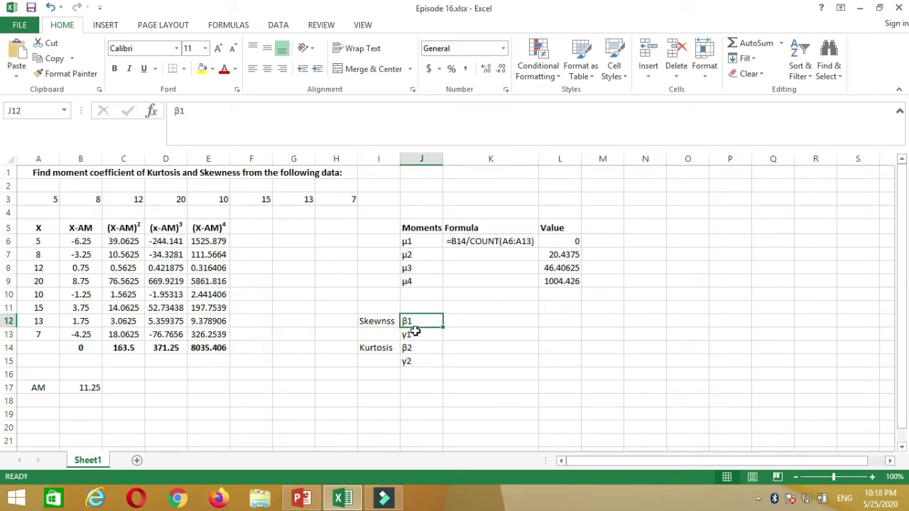
pyautogui.click(415, 334)
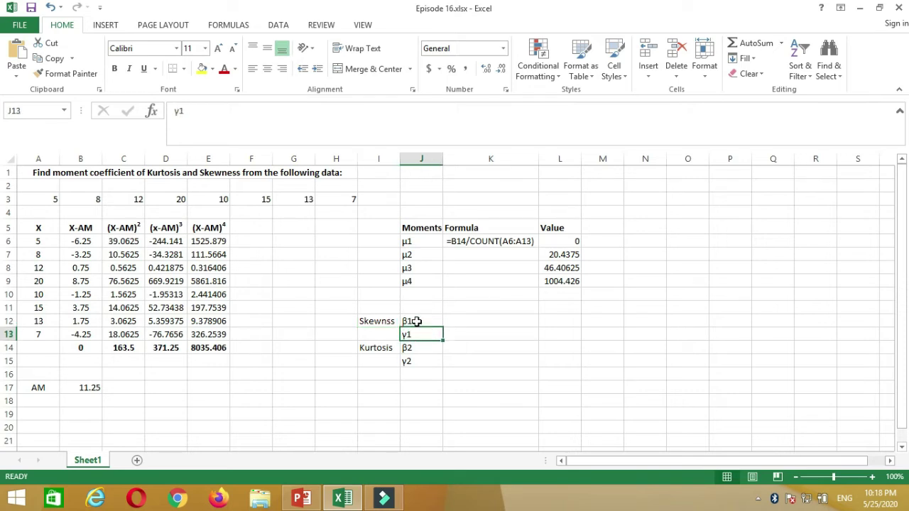
pyautogui.click(417, 321)
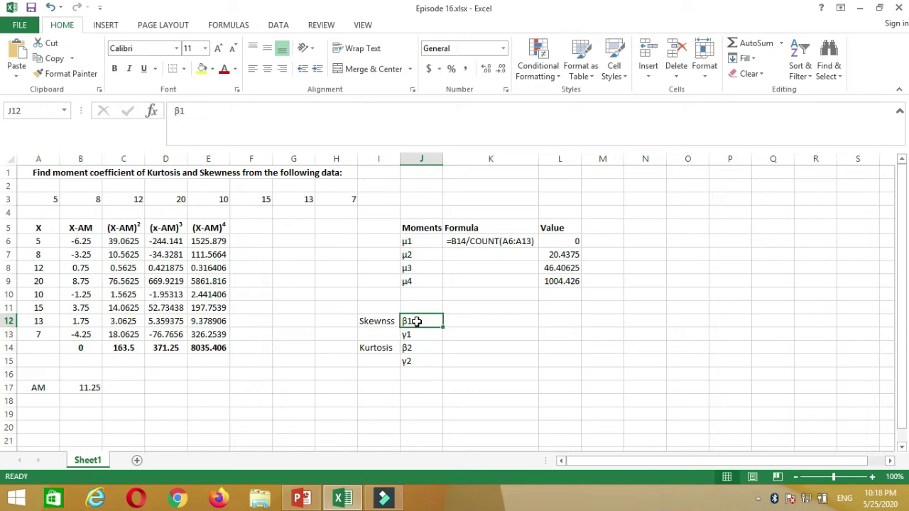
pyautogui.click(417, 335)
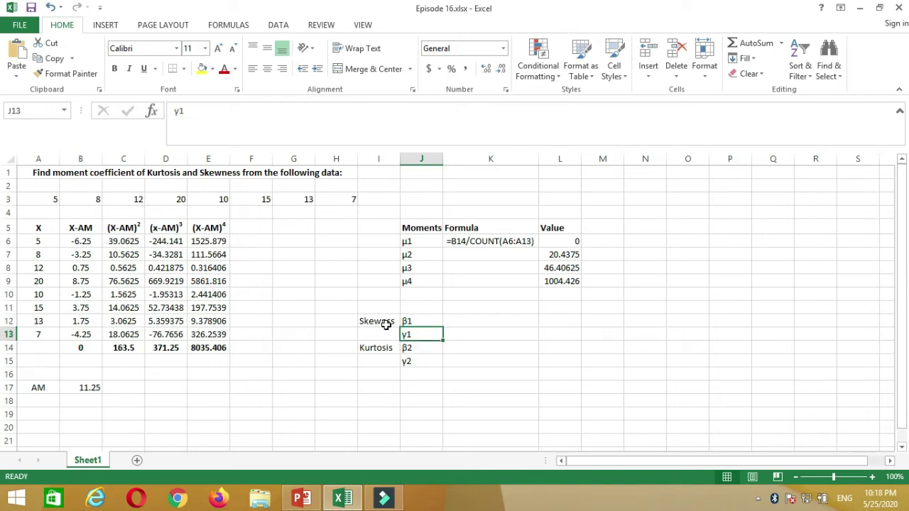
pyautogui.click(420, 348)
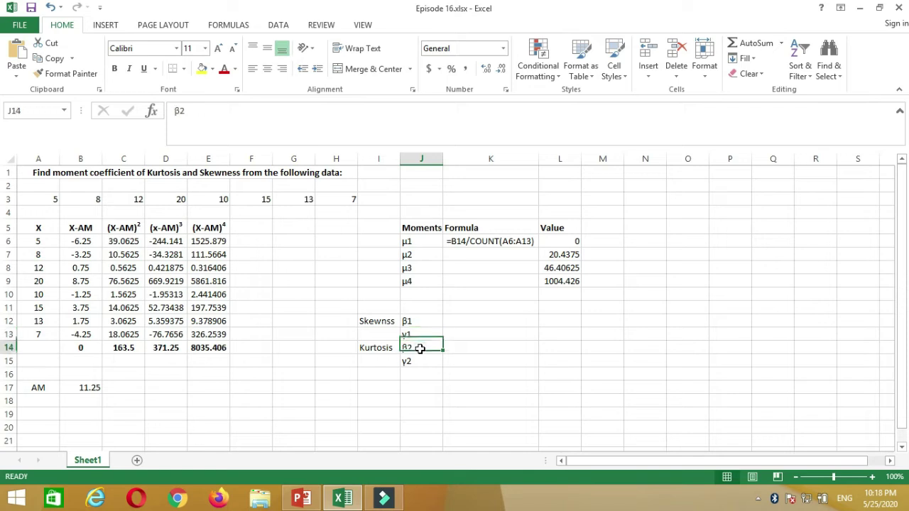
pyautogui.click(416, 363)
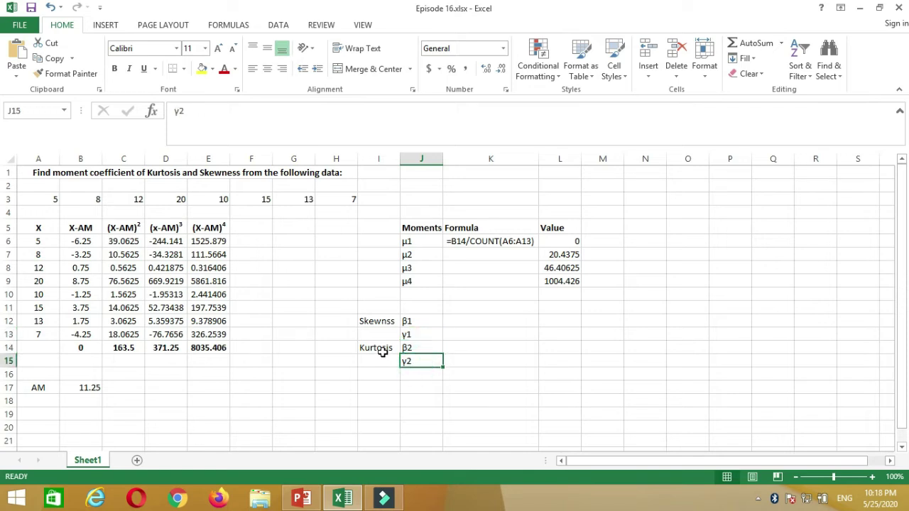
pyautogui.click(422, 323)
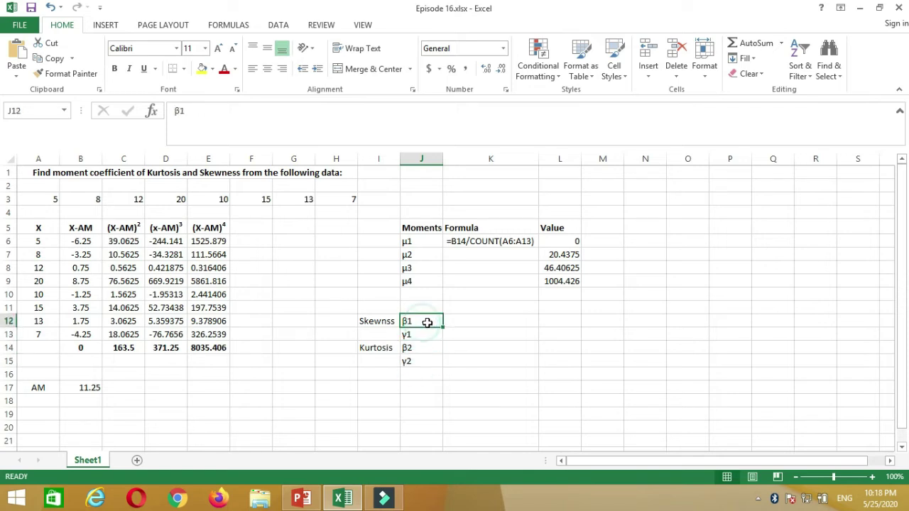
pyautogui.click(564, 321)
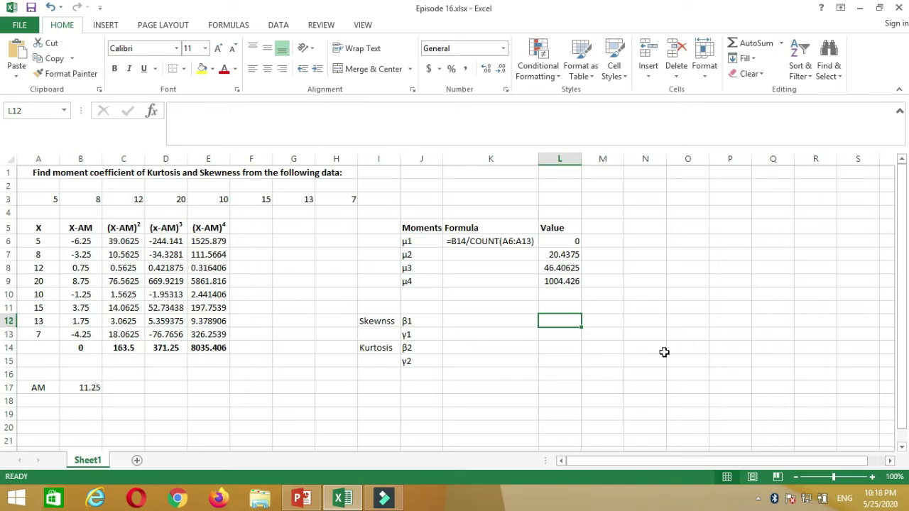
# - Enter the β1 formula =L8^2/L7^3 in L12, squaring μ3 and cubing μ2
pyautogui.write('=')
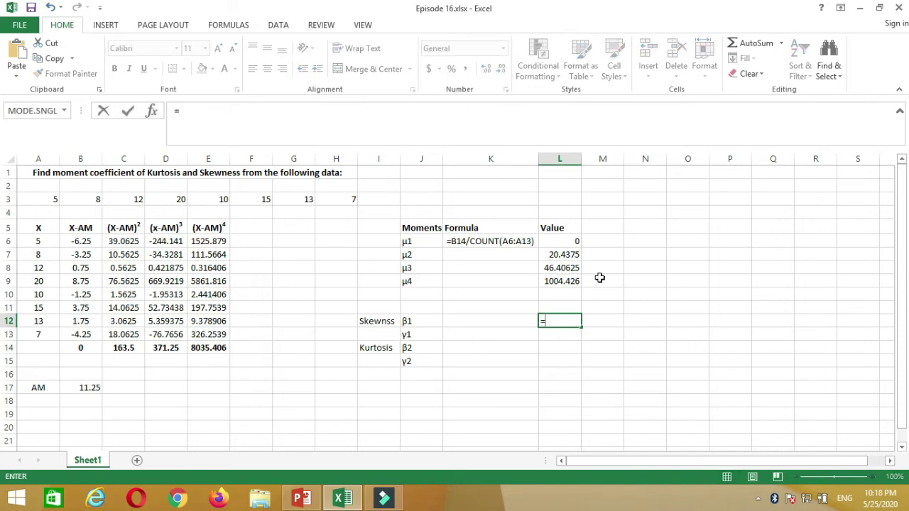
pyautogui.click(563, 268)
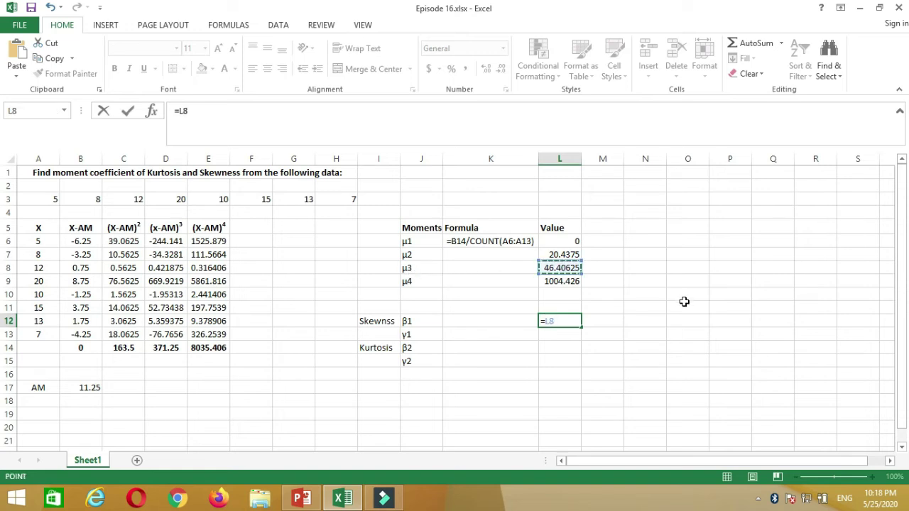
pyautogui.write('^2/')
pyautogui.click(566, 256)
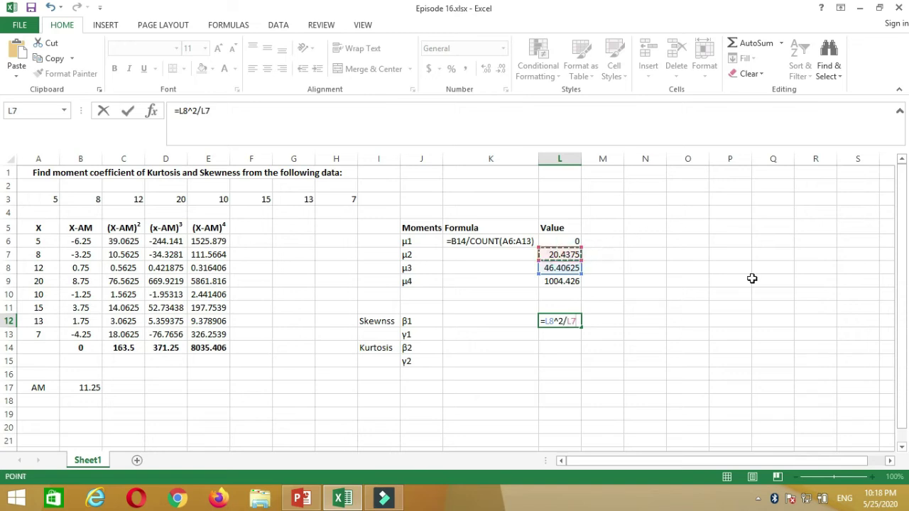
pyautogui.write('^3')
pyautogui.press('Return')
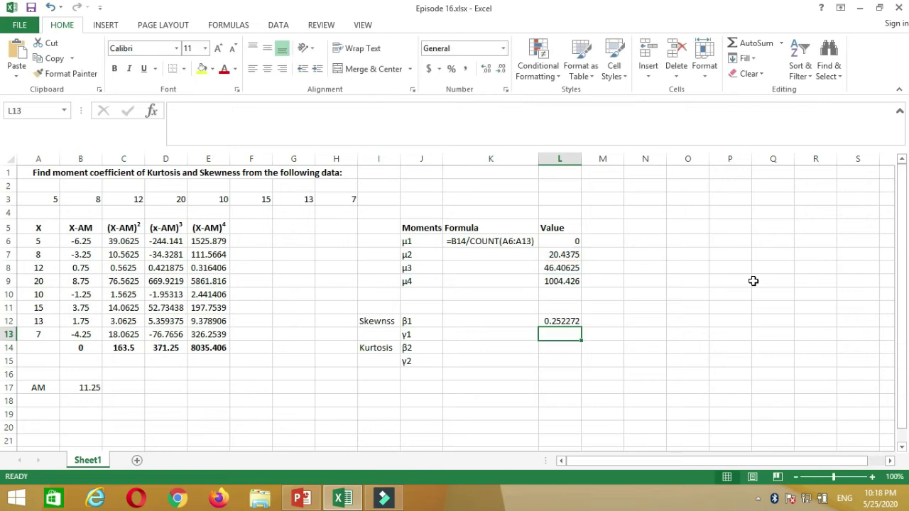
# - Round β1's display to three decimals (0.252) and select its formula text for copying
pyautogui.click(559, 321)
pyautogui.click(502, 70)
pyautogui.click(502, 69)
pyautogui.click(502, 69)
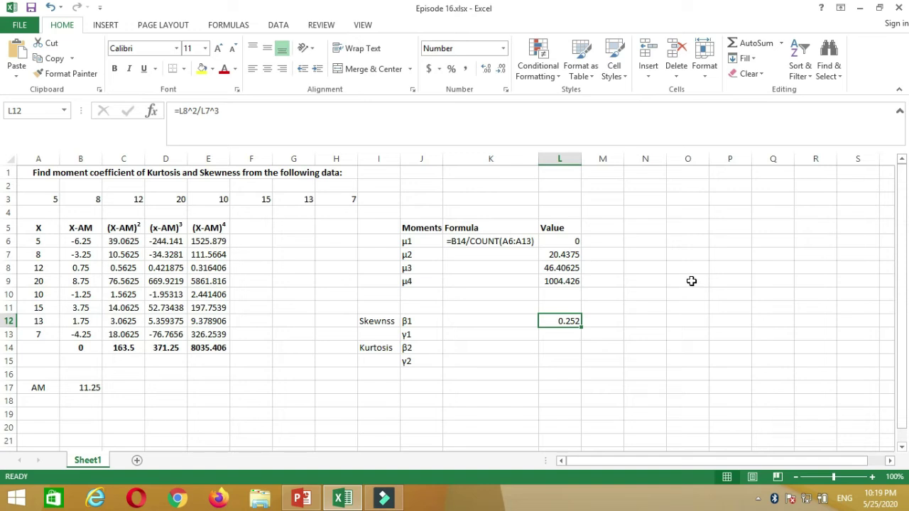
pyautogui.doubleClick(573, 321)
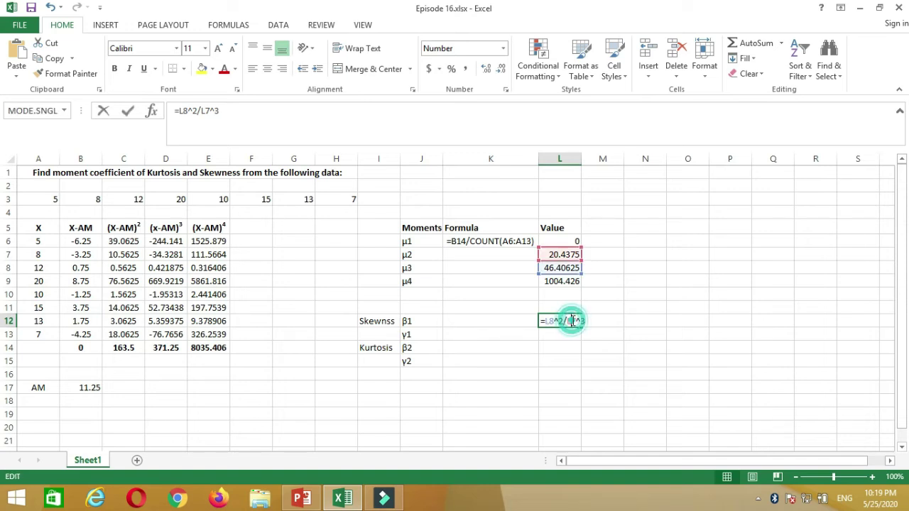
pyautogui.moveTo(594, 321); pyautogui.dragTo(532, 323)
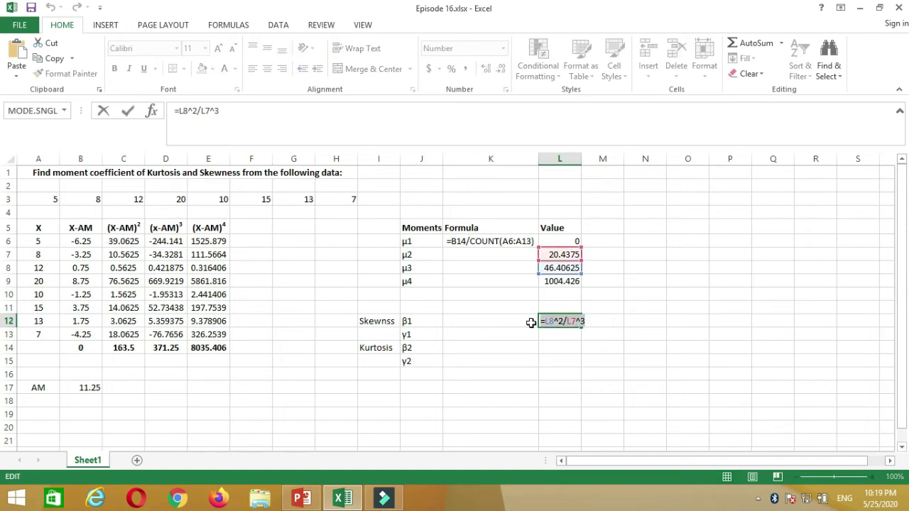
# - Type the label =L8^2/L7^3 into K12 beside the β1 value
pyautogui.press('Return')
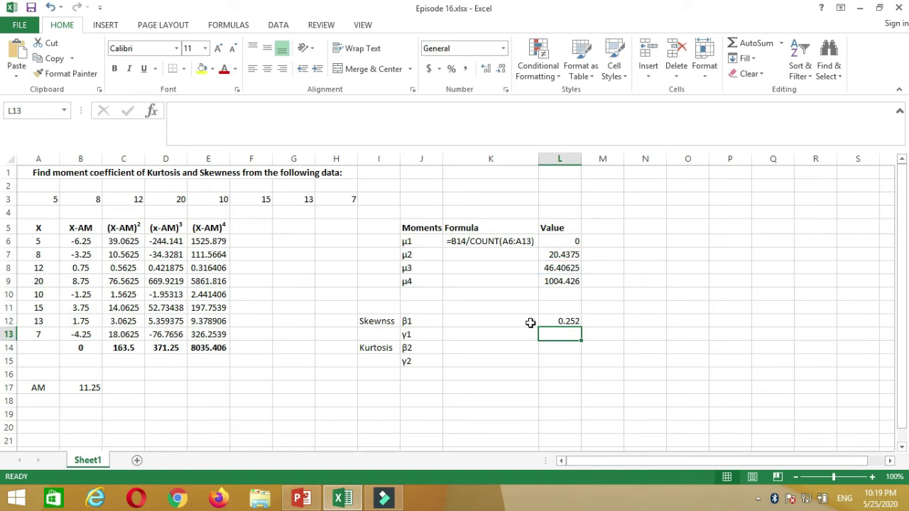
pyautogui.click(511, 321)
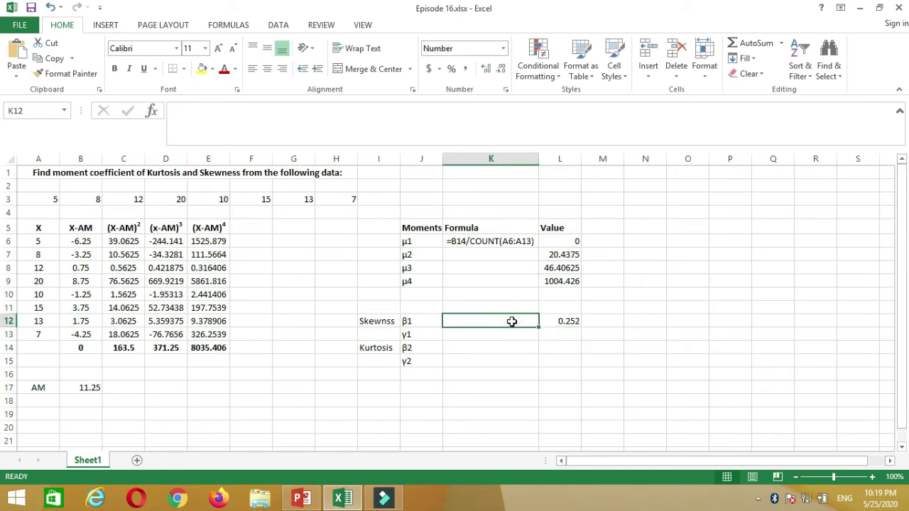
pyautogui.doubleClick(512, 321)
pyautogui.write('=L8^2/L7^3')
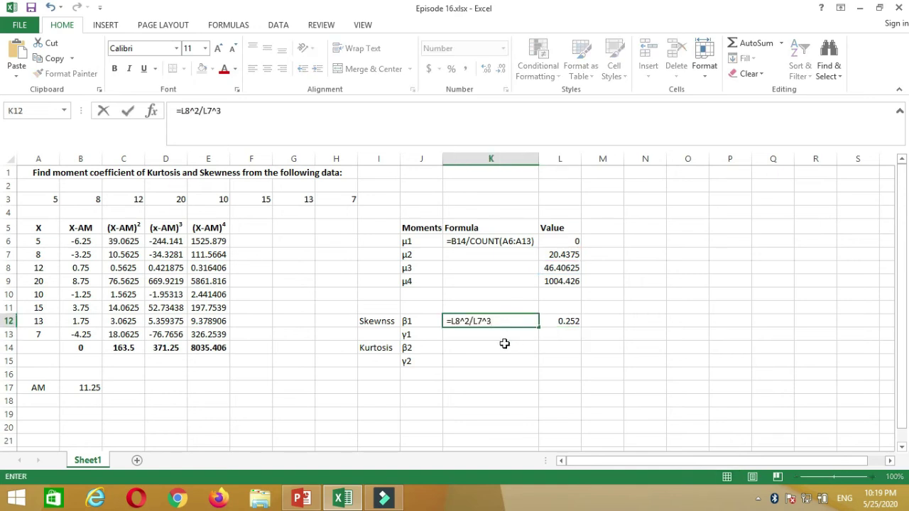
pyautogui.click(501, 336)
# - Review how μ2 in L7 is calculated, then select γ1's value cell L13
pyautogui.click(566, 337)
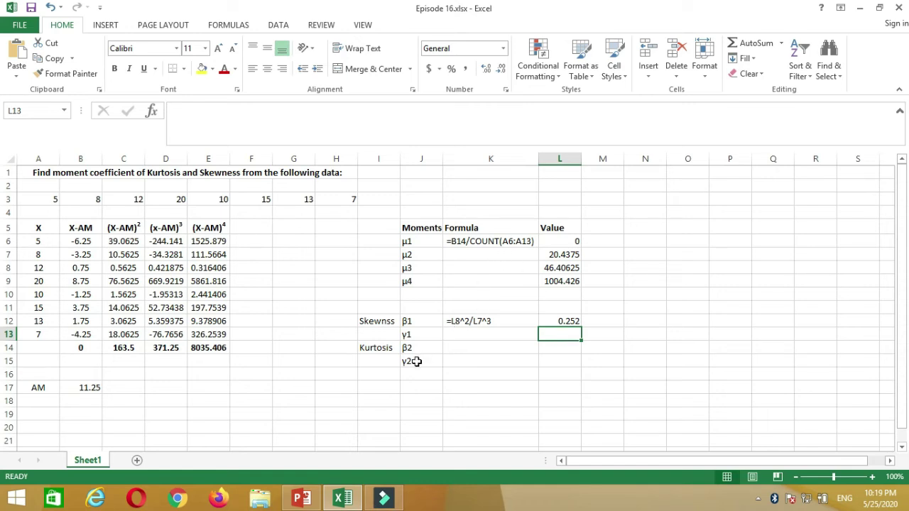
pyautogui.moveTo(408, 255); pyautogui.dragTo(557, 255)
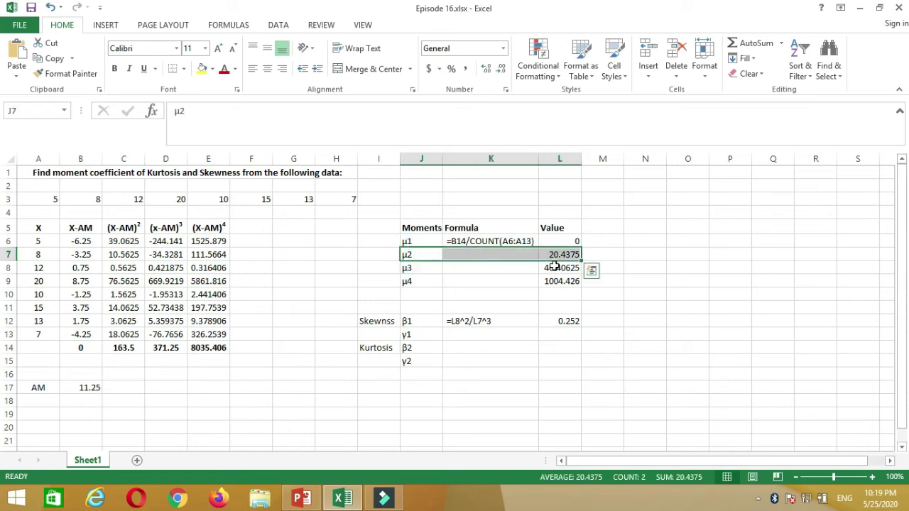
pyautogui.click(557, 255)
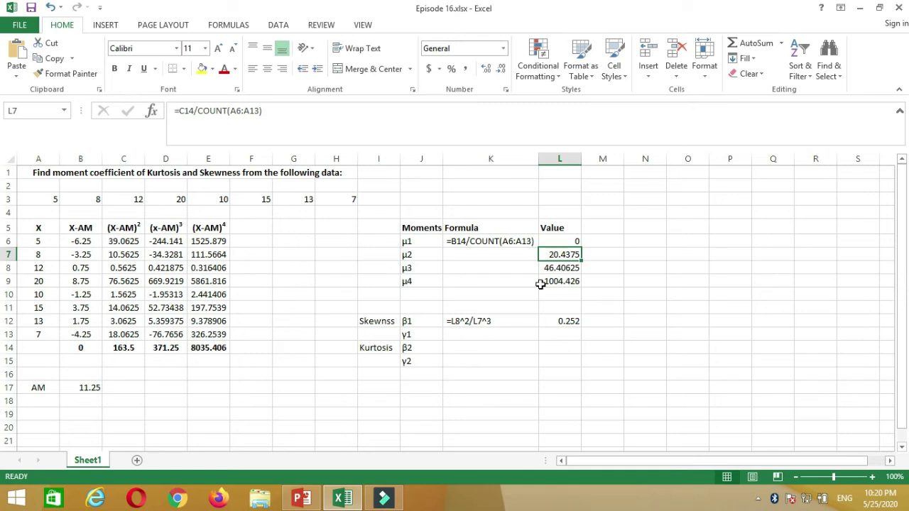
pyautogui.click(566, 342)
# - Enter =SQRT(L12) in L13 to compute γ1 from β1
pyautogui.write('=')
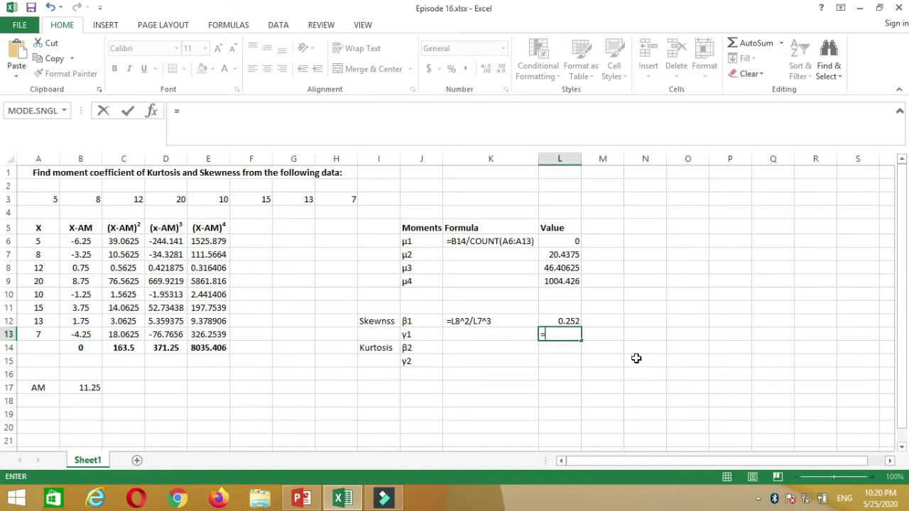
pyautogui.write('sqrt')
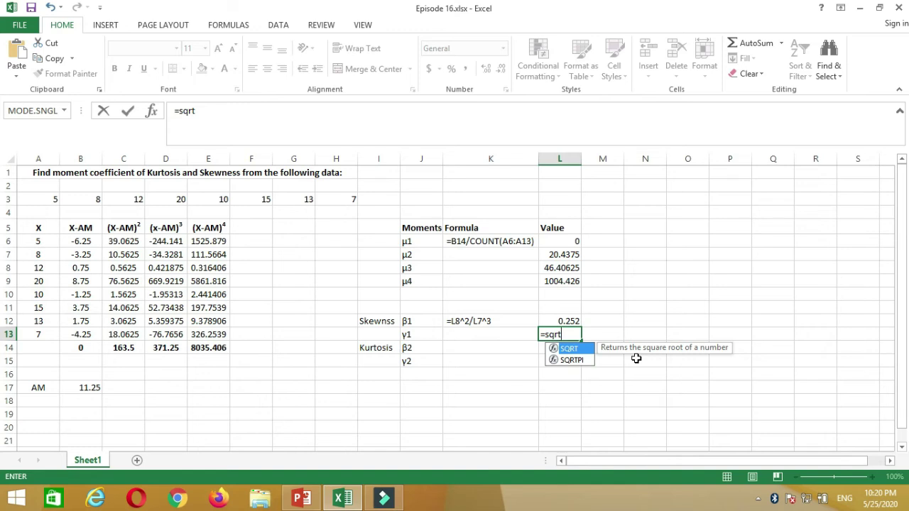
pyautogui.press('Tab')
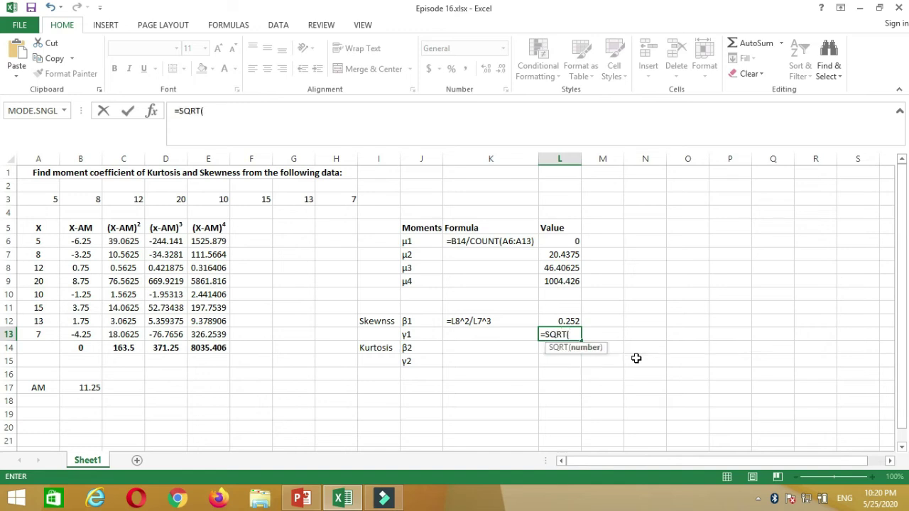
pyautogui.click(563, 321)
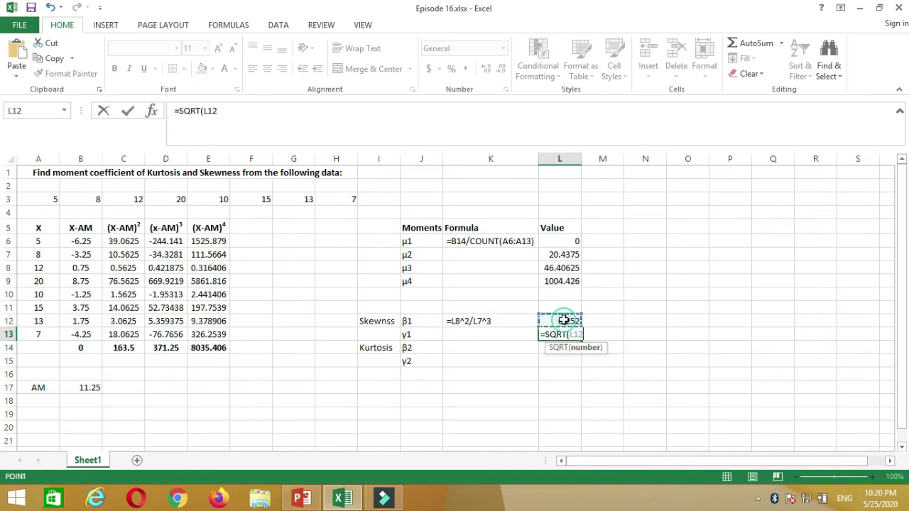
pyautogui.write(')')
pyautogui.press('Return')
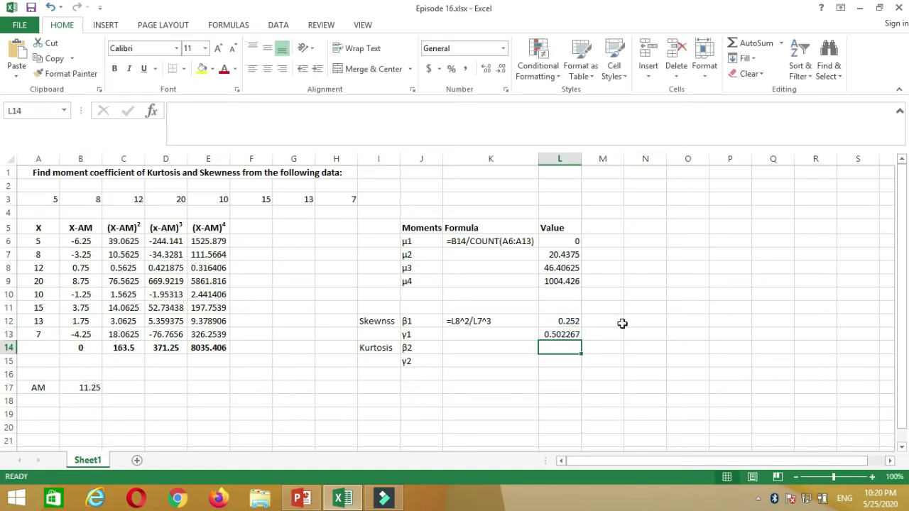
# - Reduce γ1's display to three decimals so it shows 0.502
pyautogui.click(566, 336)
pyautogui.click(501, 70)
pyautogui.click(501, 70)
pyautogui.click(501, 70)
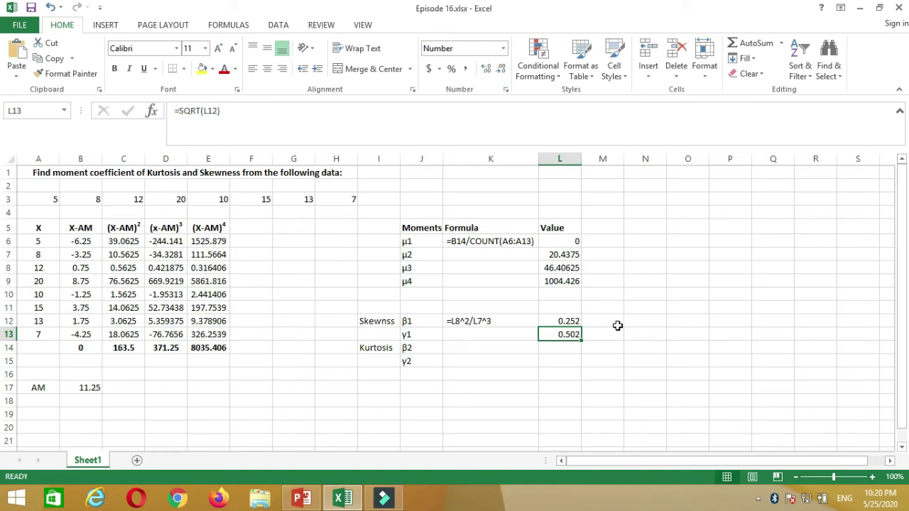
pyautogui.click(598, 336)
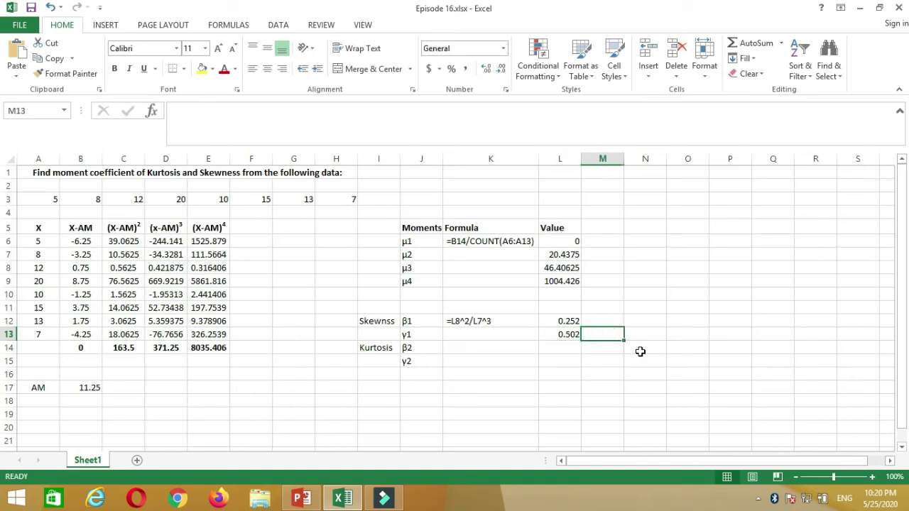
# - Enter 'positive skewness' in M13 and auto-fit column M to the label
pyautogui.write('positive skew')
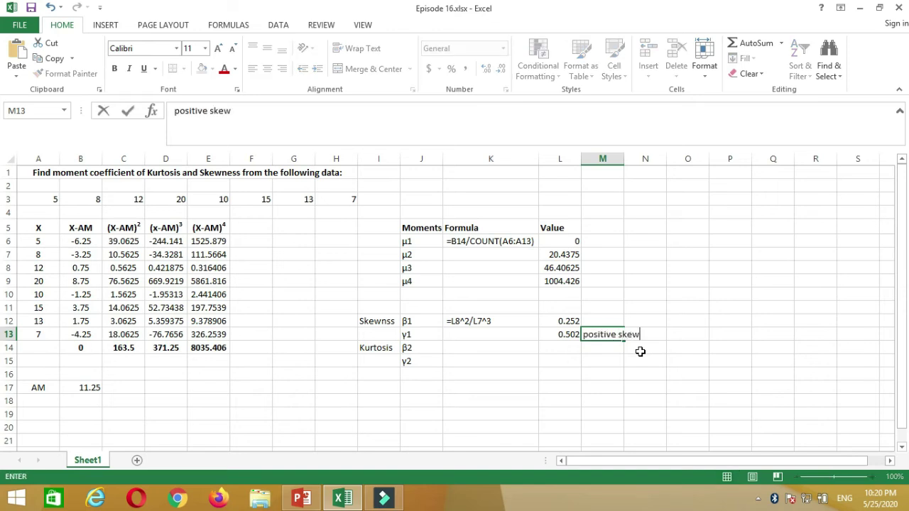
pyautogui.write('ess')
pyautogui.doubleClick(623, 158)
pyautogui.click(552, 348)
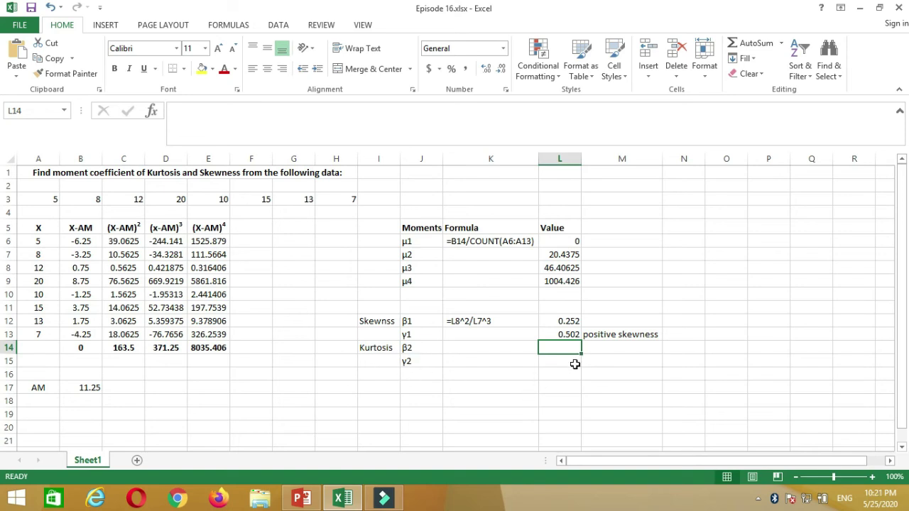
pyautogui.write('=')
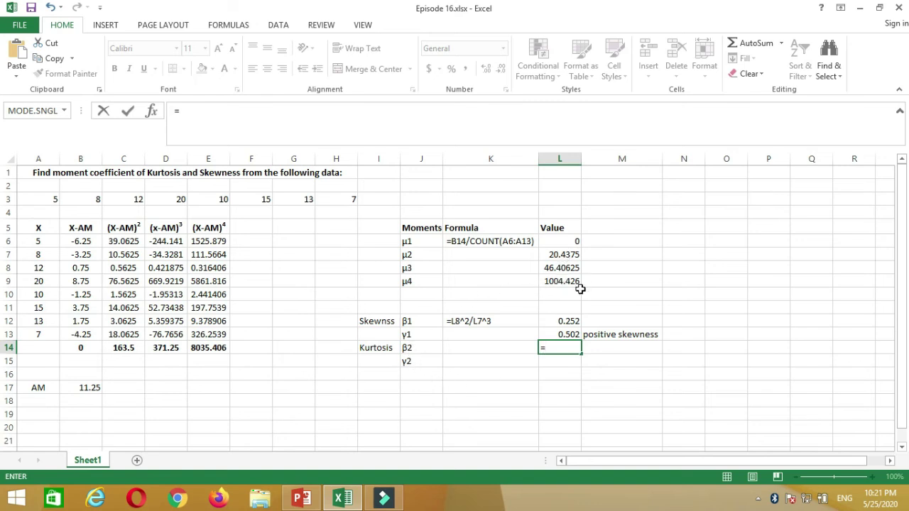
# - Enter =L9/L7^2 in L14 for β2 and display it as 2.405
pyautogui.click(562, 283)
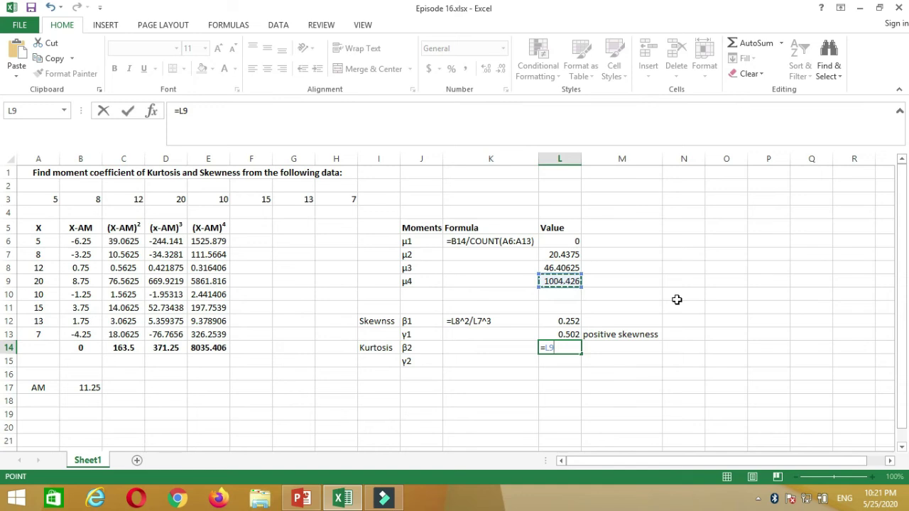
pyautogui.write('/')
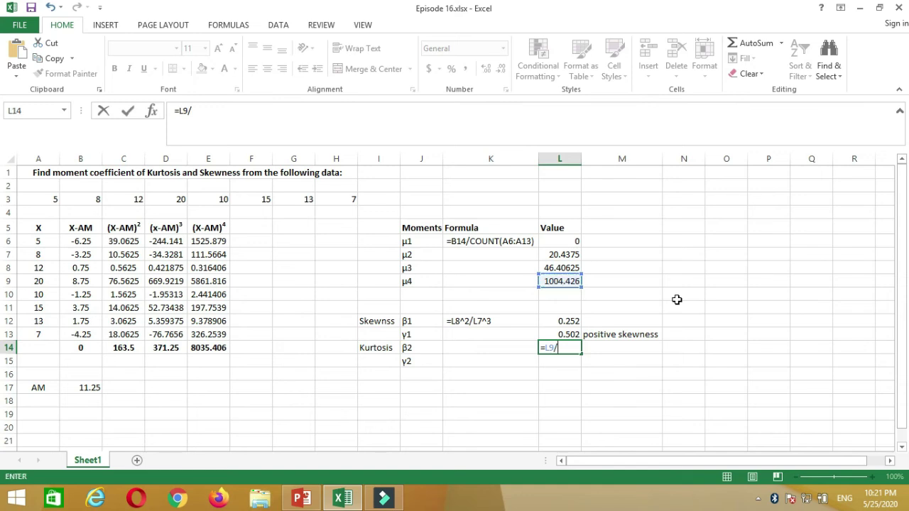
pyautogui.click(566, 256)
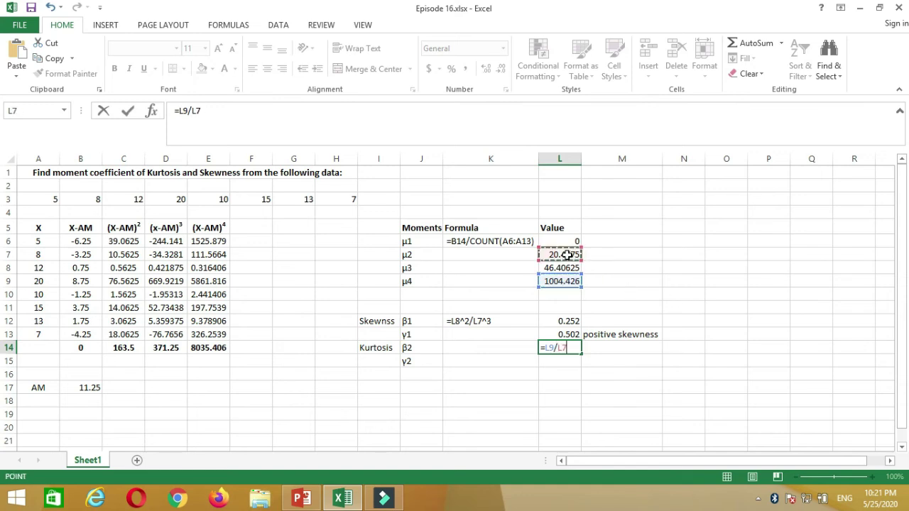
pyautogui.write('^')
pyautogui.press('Return')
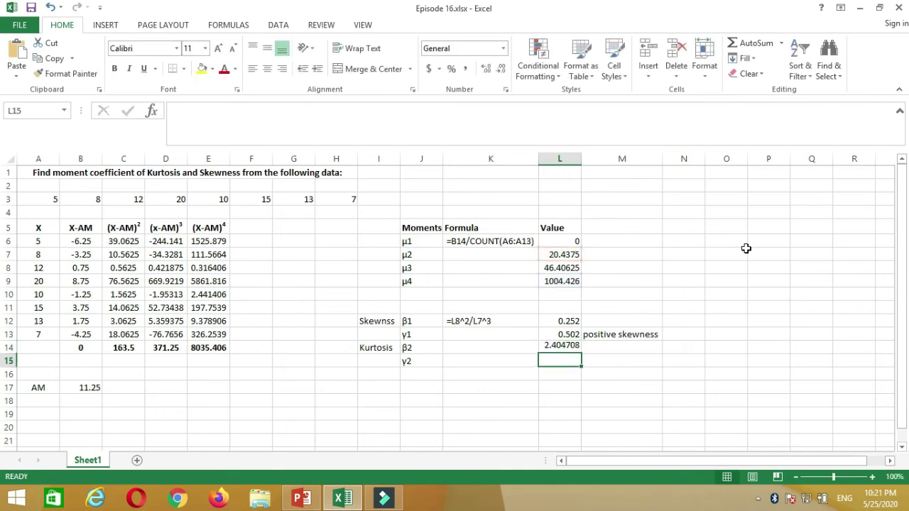
pyautogui.click(563, 345)
pyautogui.click(501, 69)
pyautogui.click(501, 69)
pyautogui.click(501, 69)
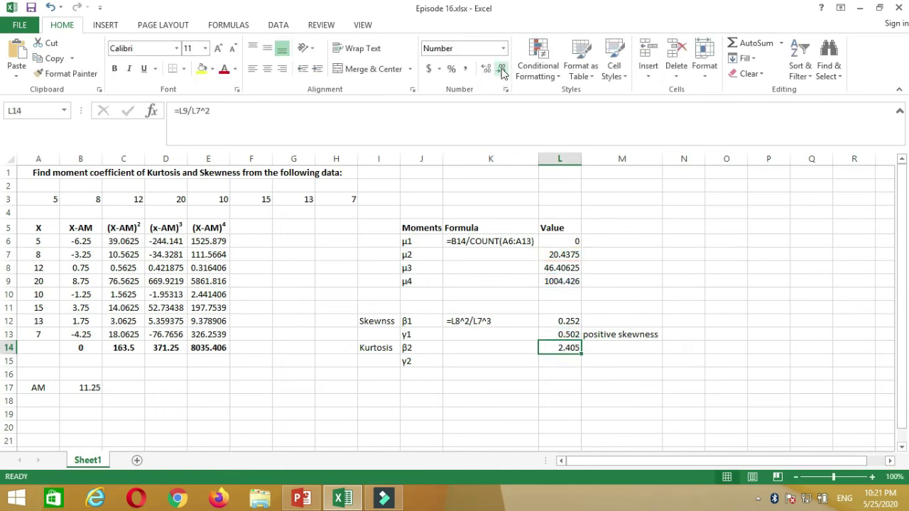
# - Copy β2's formula text =L9/L7^2 into K14 in the Formula column
pyautogui.doubleClick(573, 347)
pyautogui.moveTo(576, 348); pyautogui.dragTo(538, 348)
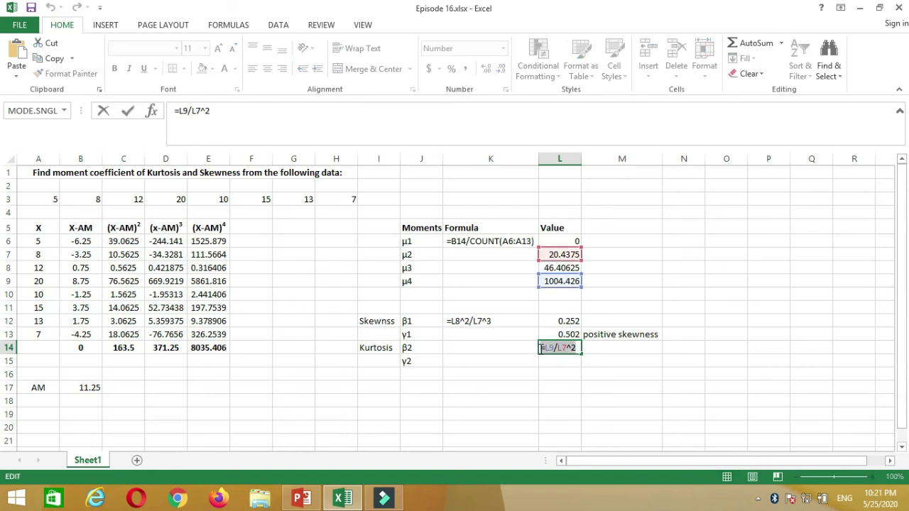
pyautogui.press('Escape')
pyautogui.click(505, 351)
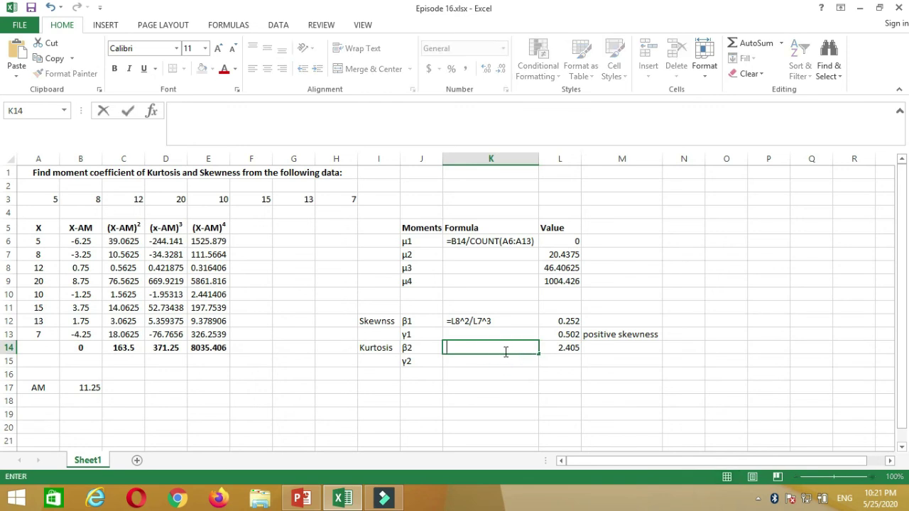
pyautogui.hotkey('ctrl', 'v')
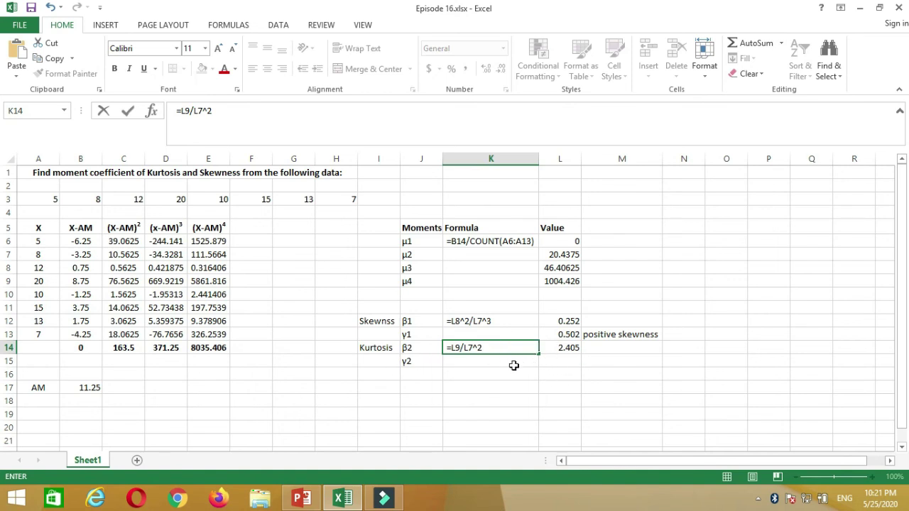
pyautogui.click(579, 369)
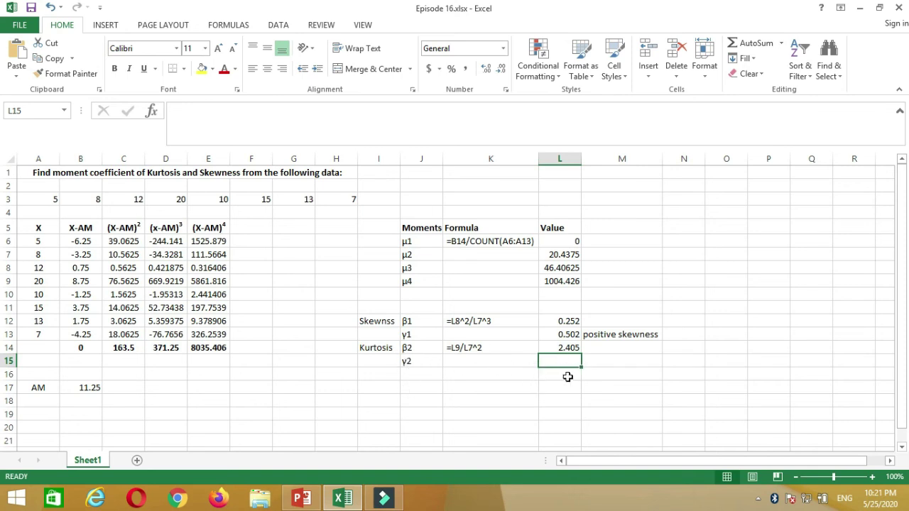
pyautogui.write('=')
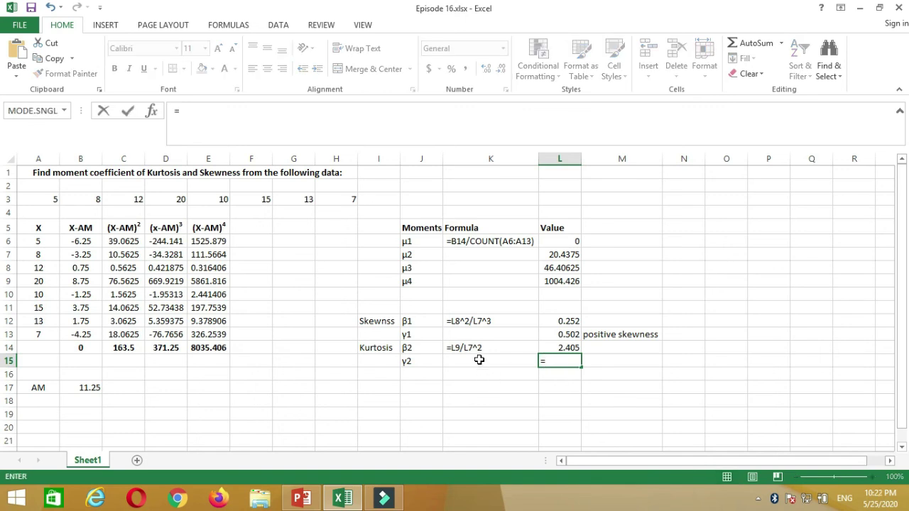
# - Enter =L14-3 in L15, giving γ2 = -0.595
pyautogui.click(568, 348)
pyautogui.write('-3')
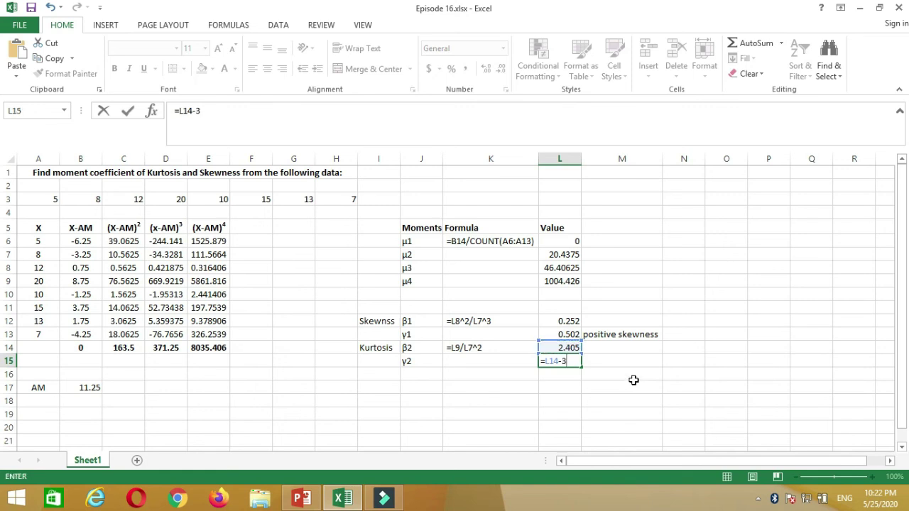
pyautogui.press('Return')
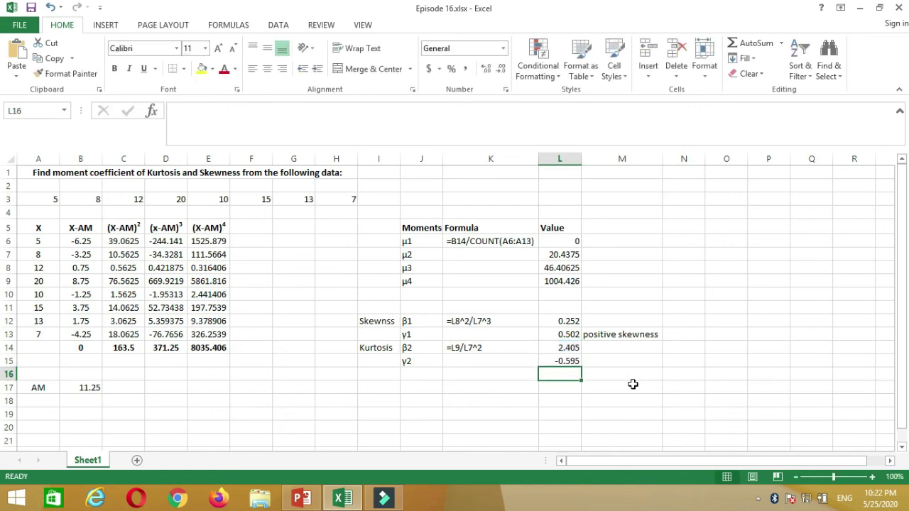
pyautogui.press('Up')
pyautogui.press('Up')
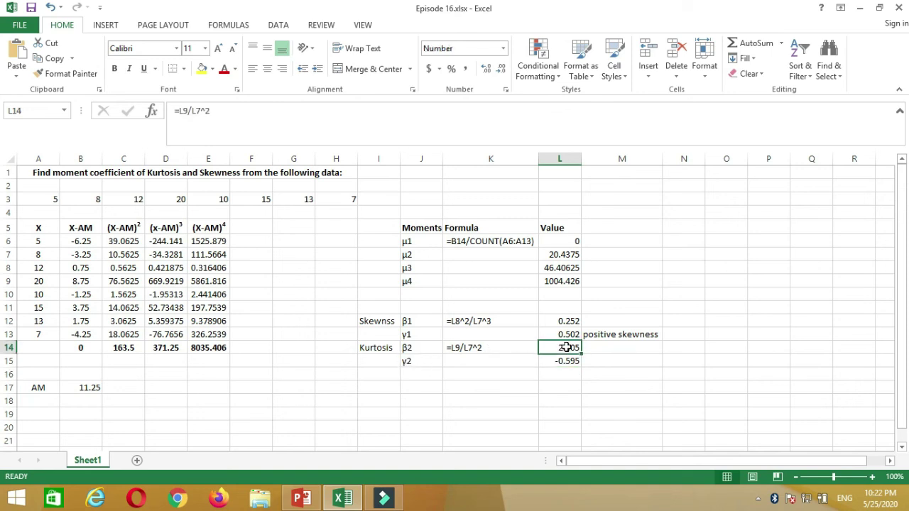
pyautogui.click(605, 347)
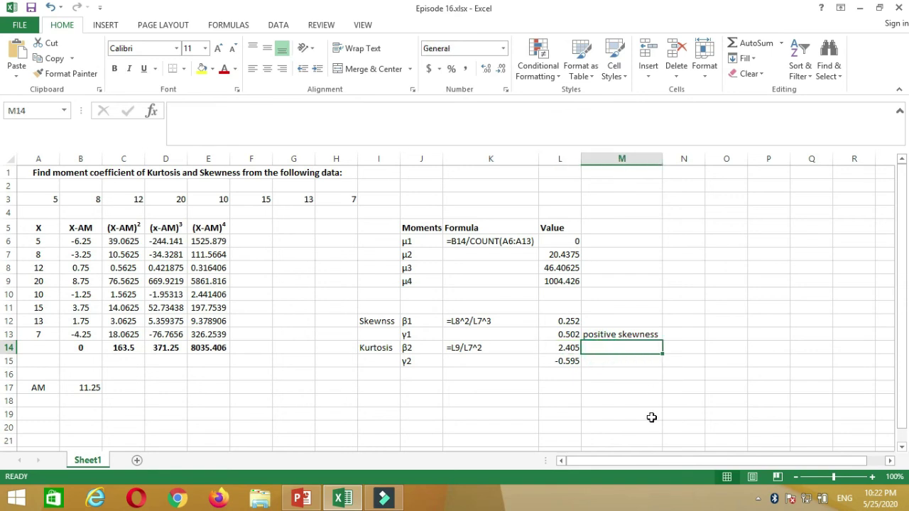
# - Enter 'platykurtic' in M14 beside β2's value 2.405
pyautogui.write('platykurtic')
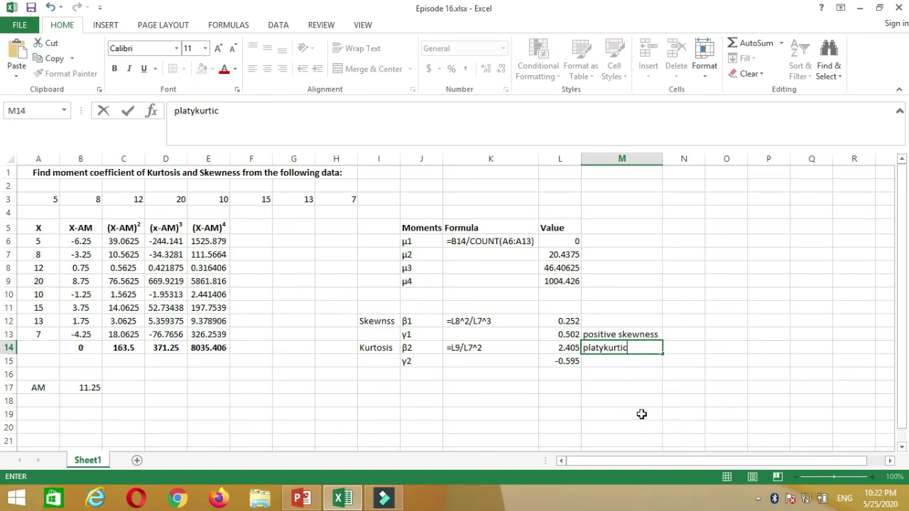
pyautogui.click(605, 361)
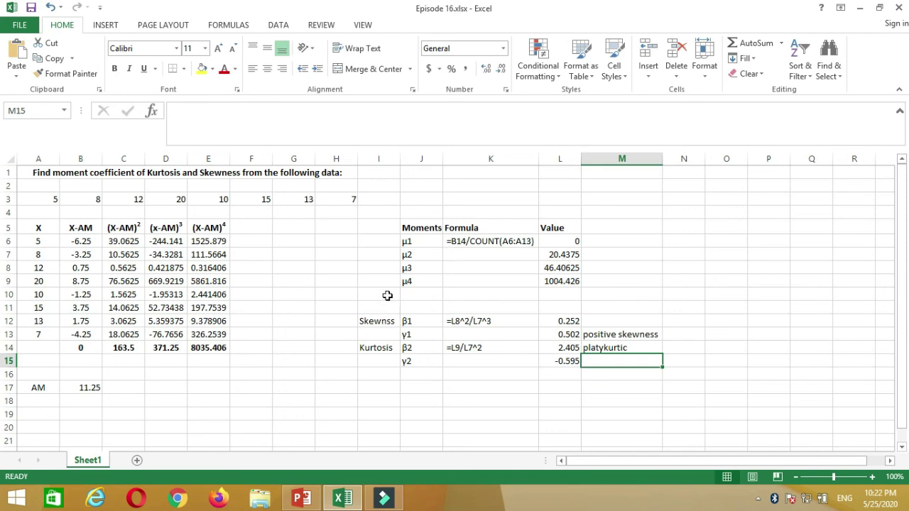
pyautogui.moveTo(38, 228)
pyautogui.mouseDown()
pyautogui.moveTo(54, 322)
pyautogui.moveTo(217, 349)
pyautogui.mouseUp()
pyautogui.moveTo(412, 242)
pyautogui.mouseDown()
pyautogui.moveTo(432, 276)
pyautogui.moveTo(572, 296)
pyautogui.mouseUp()
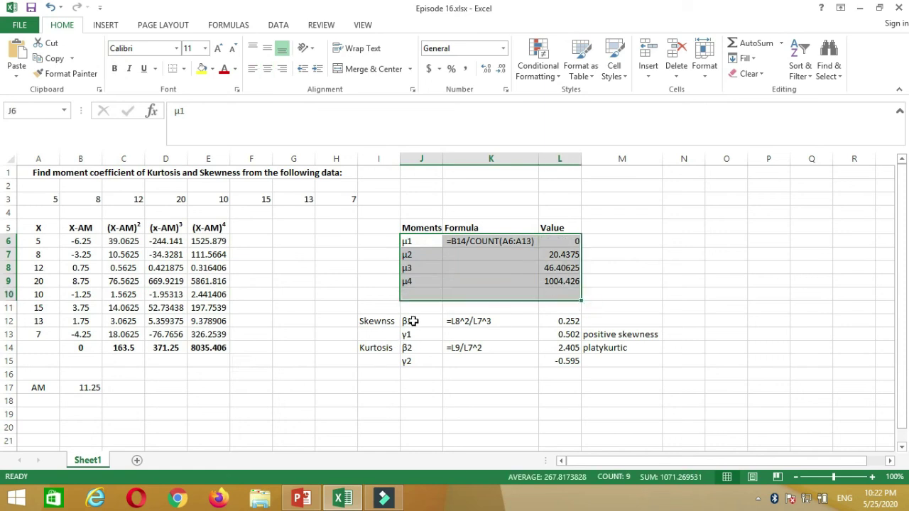
pyautogui.moveTo(358, 321)
pyautogui.mouseDown()
pyautogui.moveTo(499, 363)
pyautogui.moveTo(628, 363)
pyautogui.mouseUp()
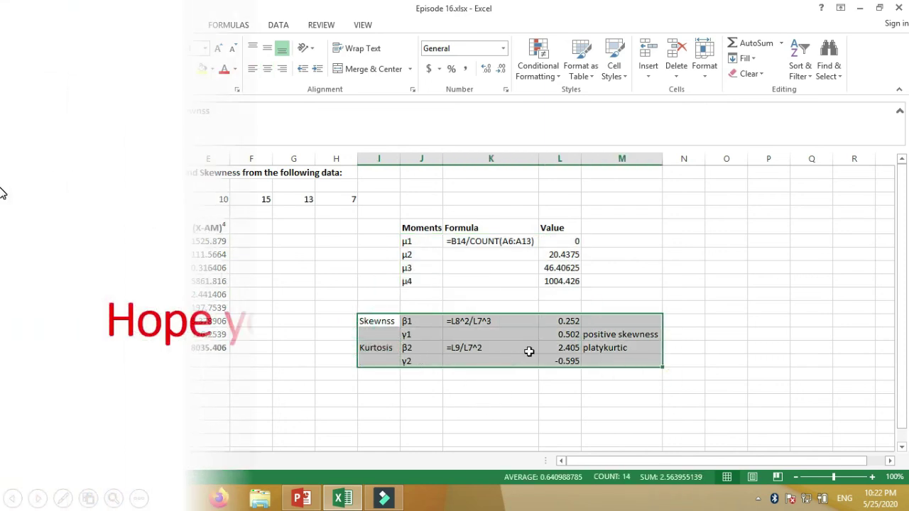